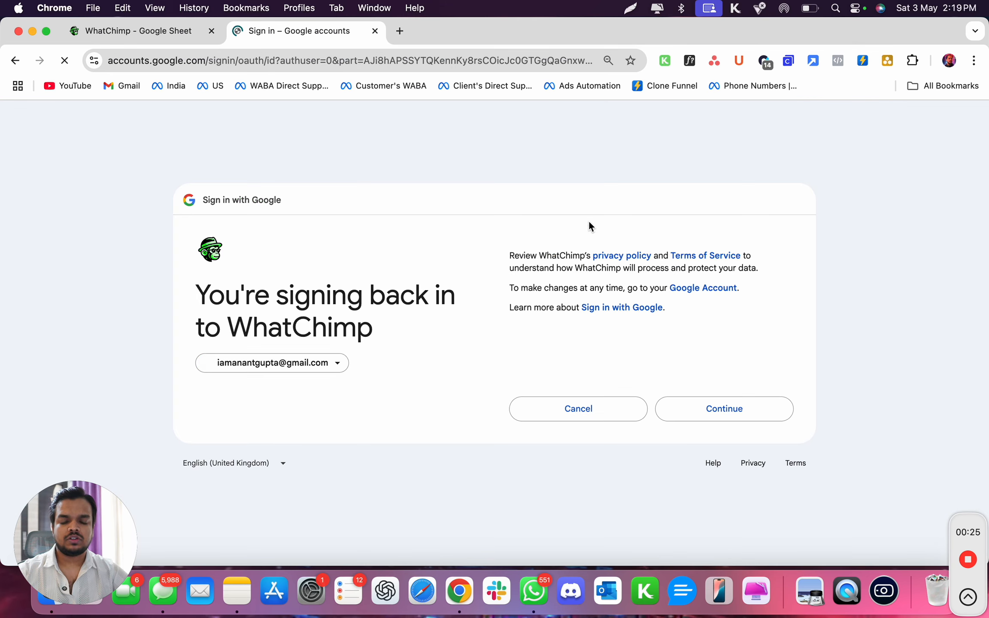
Continue the Google sign-in and grant WhatChimp access to the Google account.
{"action": "left_click", "coordinate": [716, 408]}
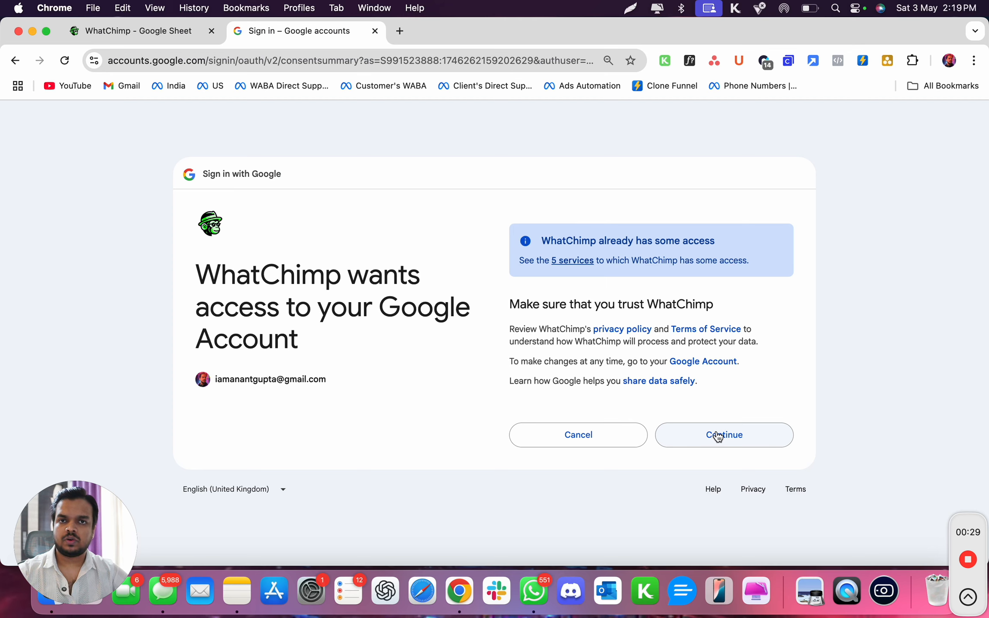
{"action": "left_click", "coordinate": [718, 435]}
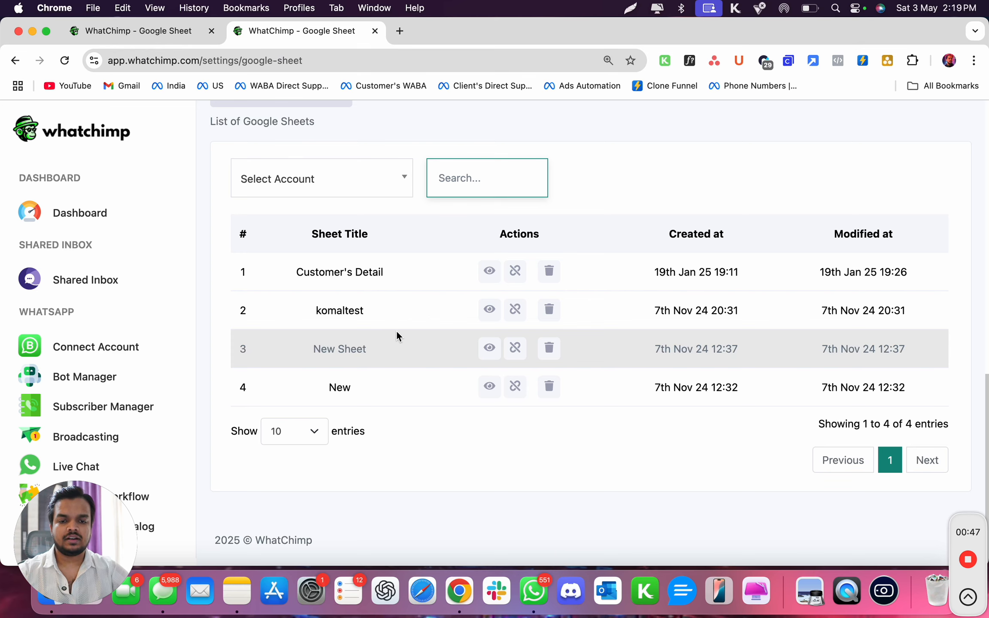
Start adding an existing sheet to the Google Sheets list and choose the connected Google account for it.
{"action": "scroll", "coordinate": [396, 330], "scroll_direction": "up", "scroll_amount": 2}
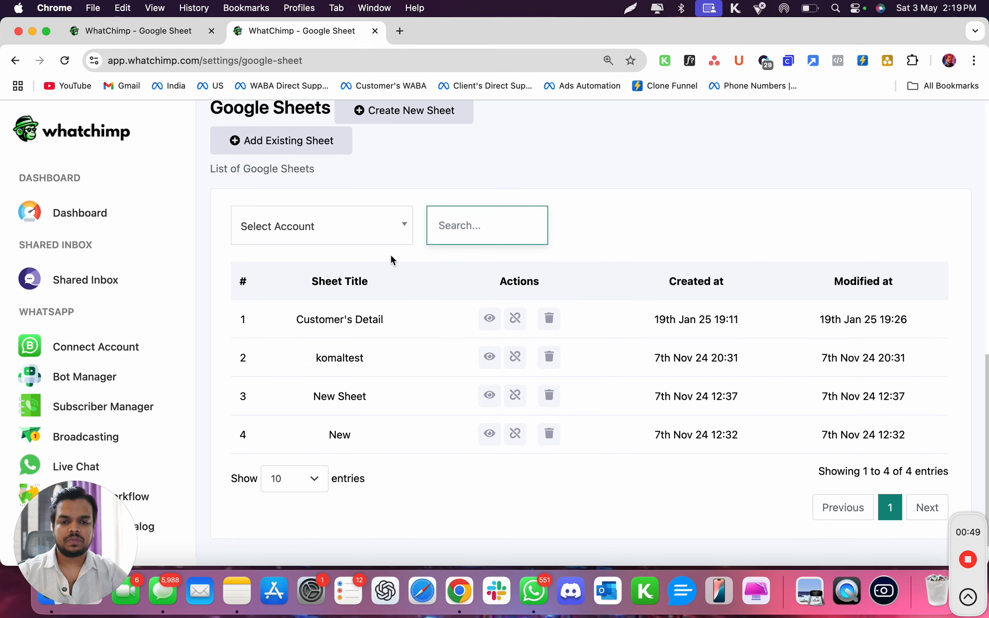
{"action": "scroll", "coordinate": [399, 233], "scroll_direction": "up", "scroll_amount": 2}
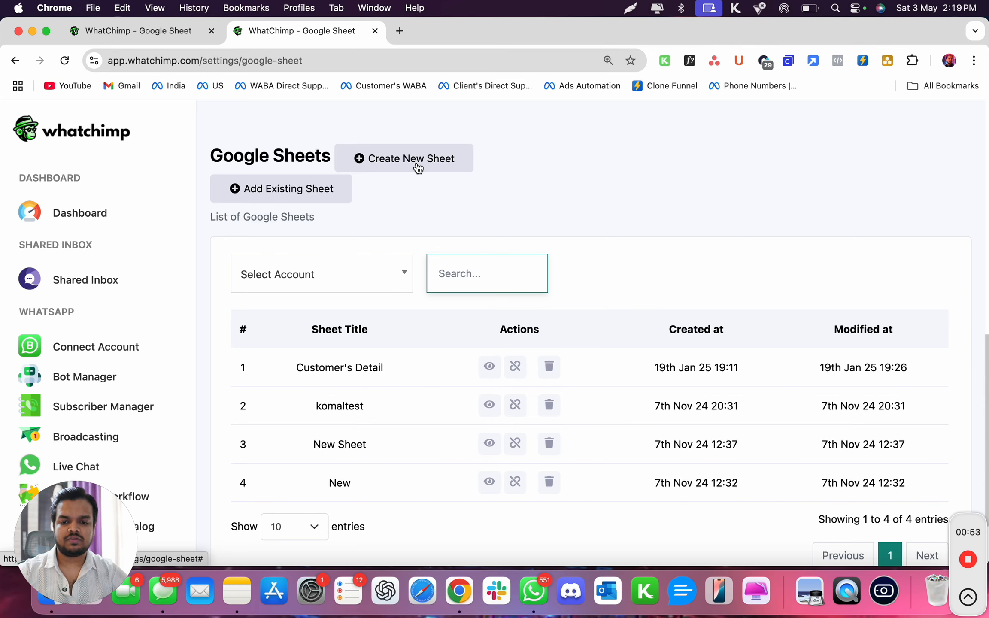
{"action": "left_click", "coordinate": [317, 193]}
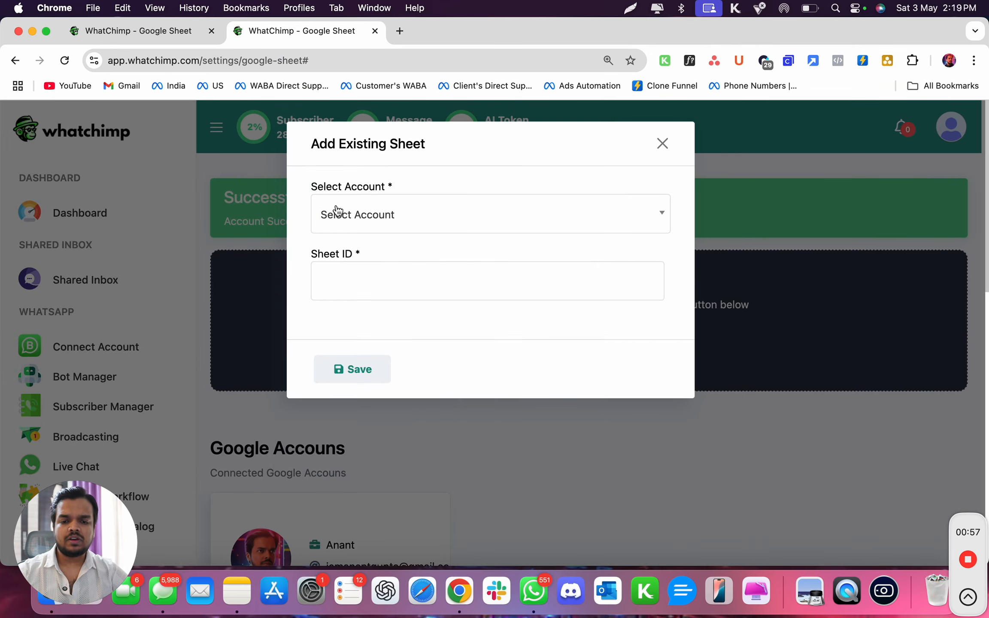
{"action": "left_click", "coordinate": [340, 212]}
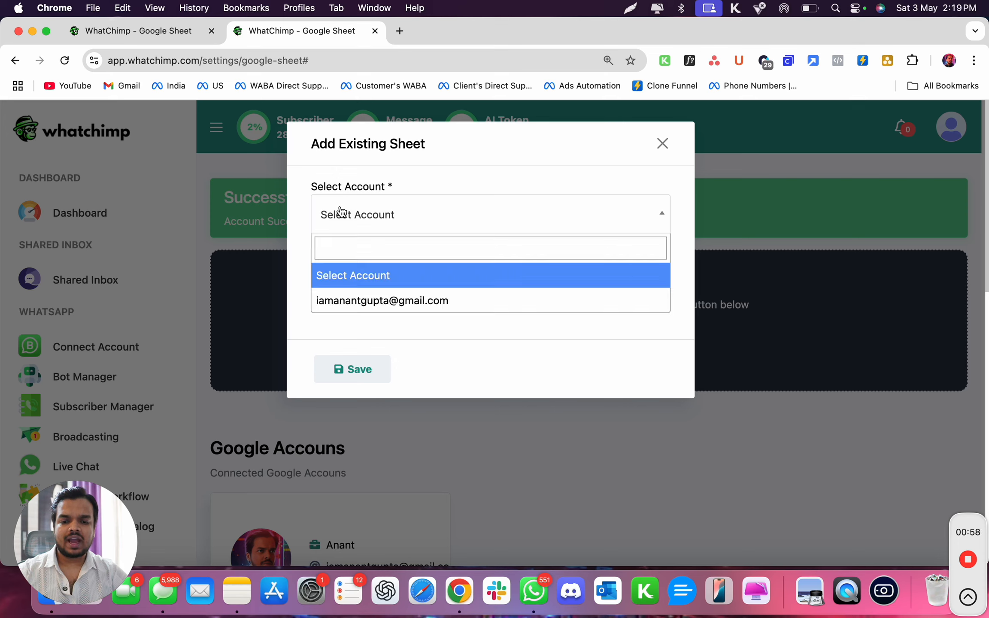
{"action": "left_click", "coordinate": [355, 303]}
{"action": "left_click", "coordinate": [361, 280]}
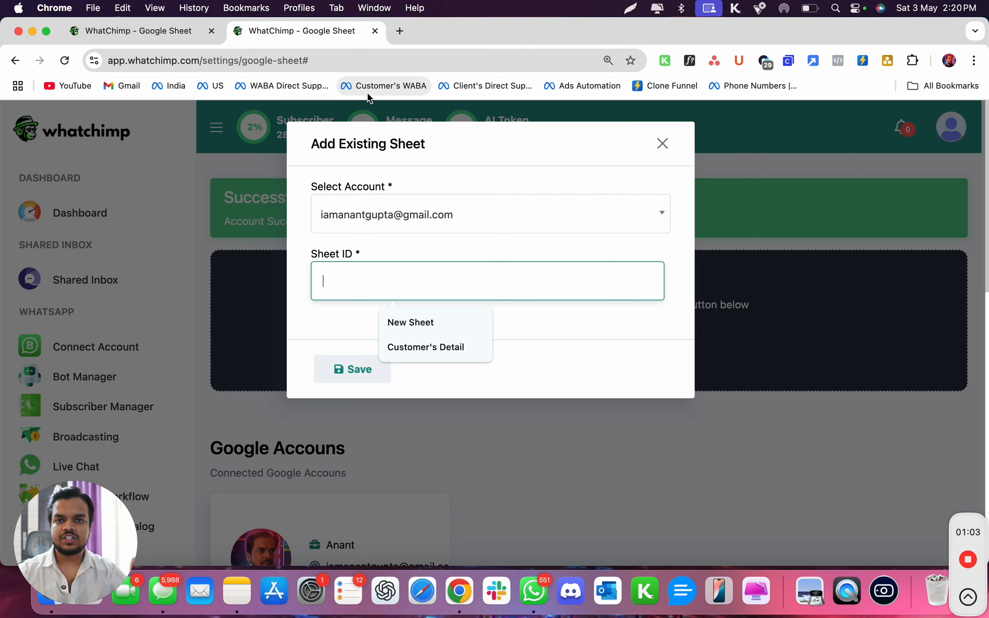
Create a blank Google Sheets spreadsheet in a new browser tab and name it New Sheet.
{"action": "left_click", "coordinate": [400, 31]}
{"action": "type", "text": "sh"}
{"action": "key", "text": "Return"}
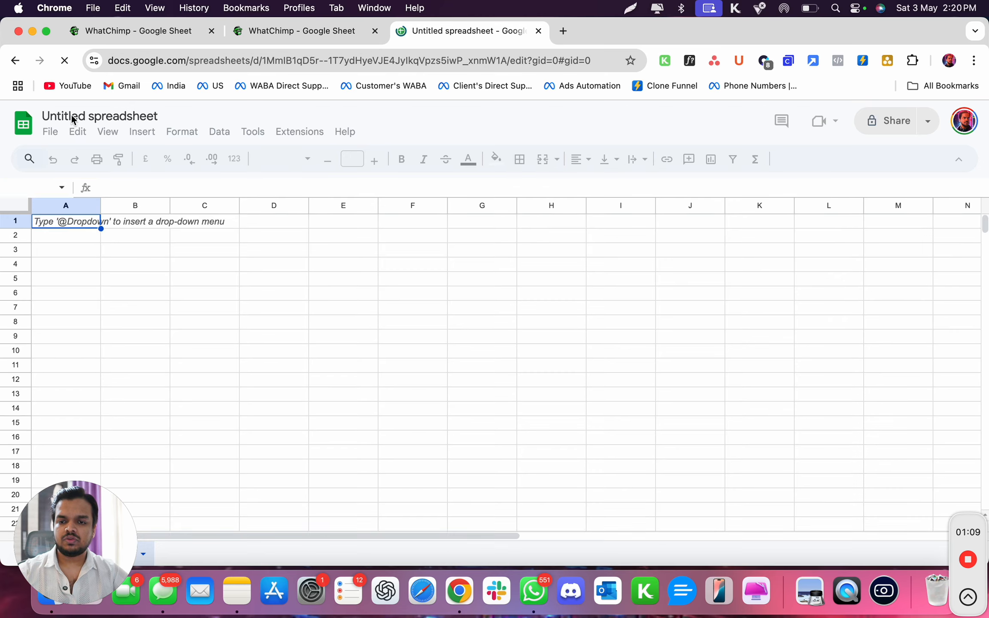
{"action": "key", "text": "super+a"}
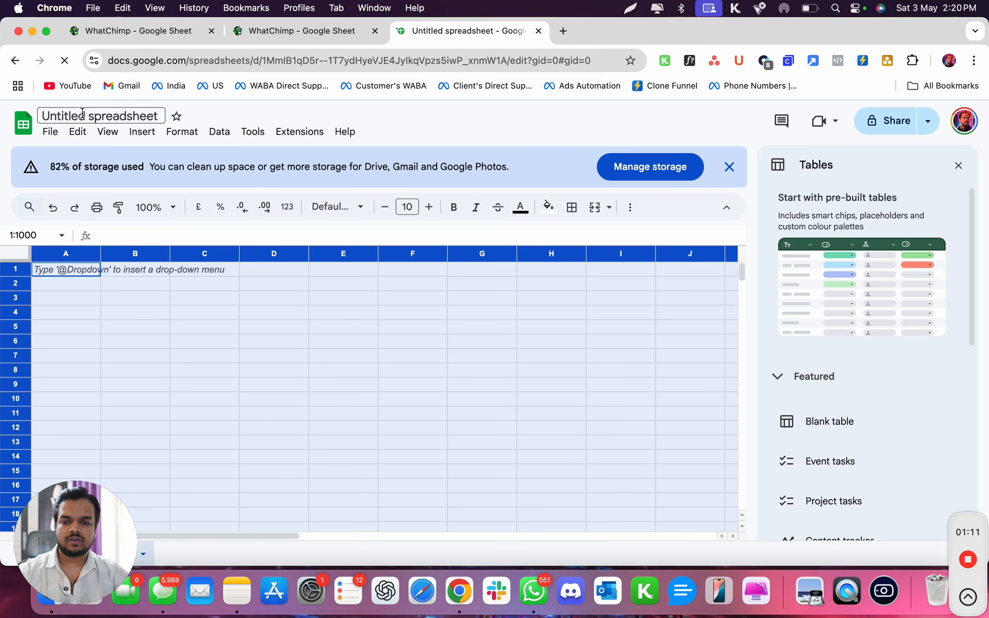
{"action": "left_click", "coordinate": [83, 114]}
{"action": "type", "text": "New Sheet"}
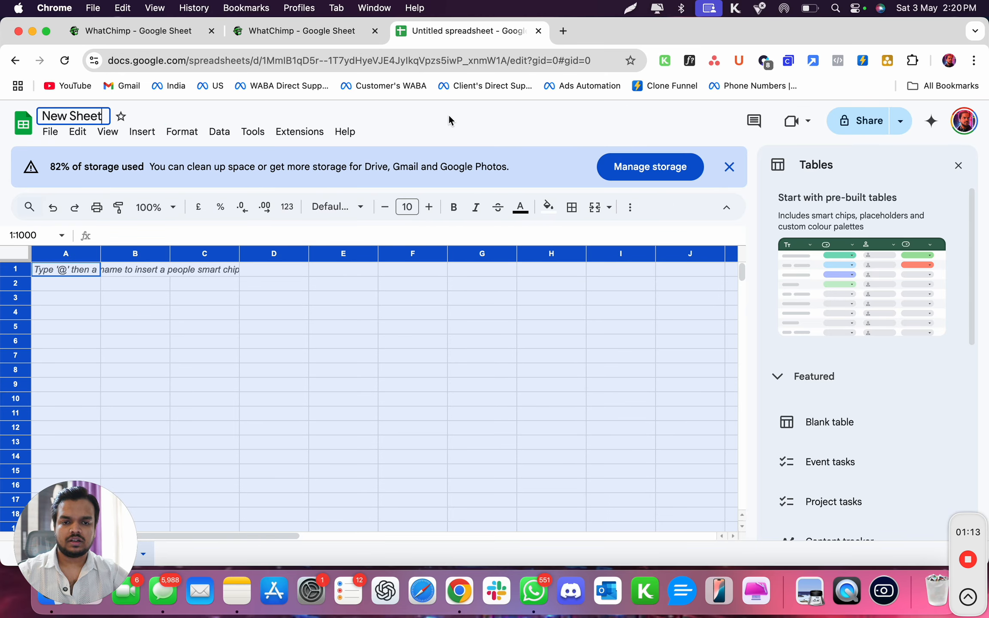
{"action": "key", "text": "Return"}
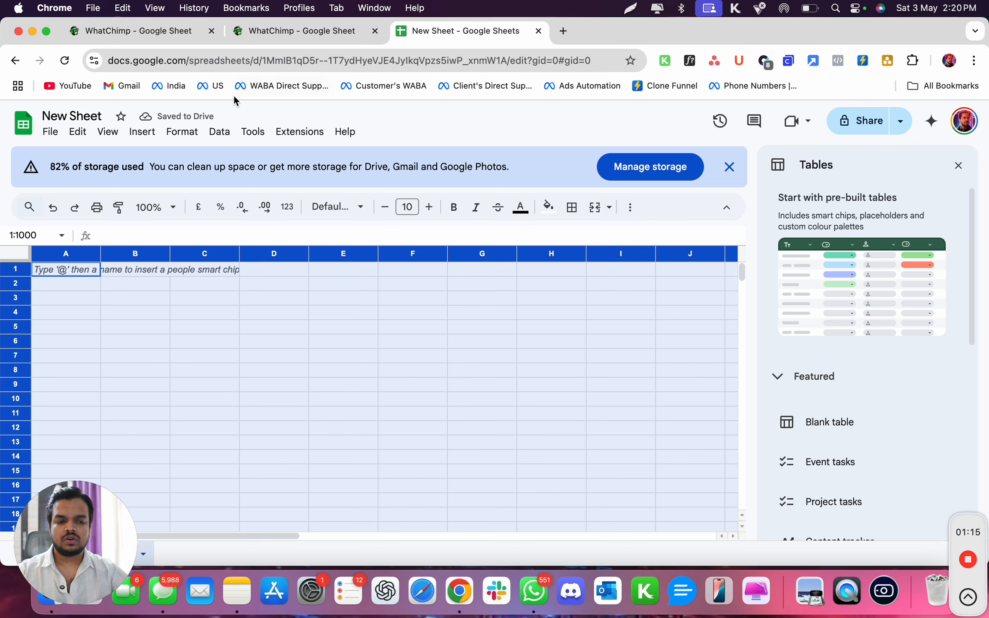
Copy the spreadsheet ID between "/d/" and "/edit" in the New Sheet web address.
{"action": "left_click", "coordinate": [270, 62]}
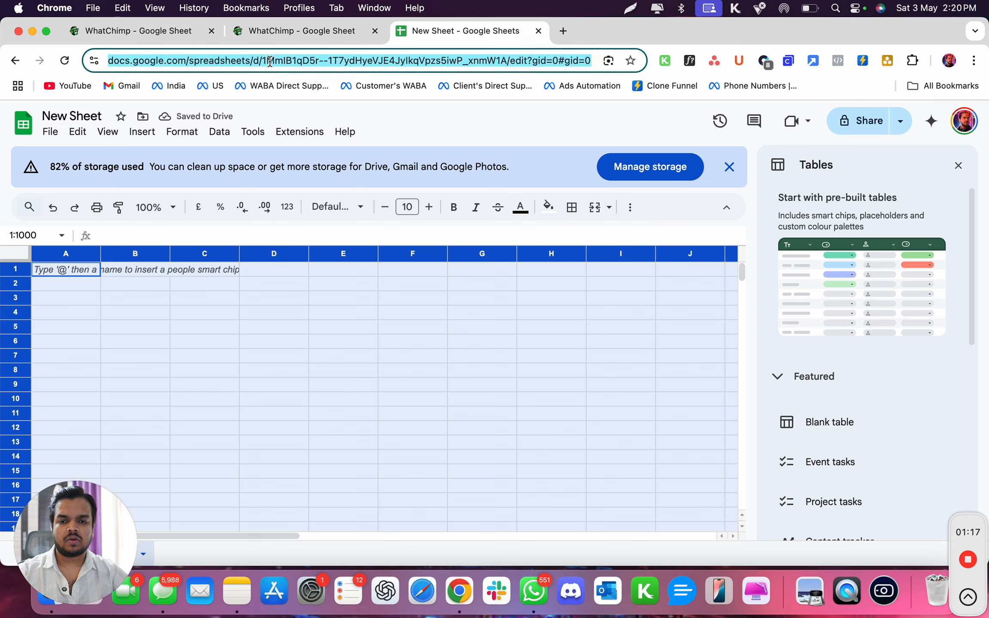
{"action": "double_click", "coordinate": [271, 62]}
{"action": "left_click_drag", "start_coordinate": [296, 63], "coordinate": [466, 66]}
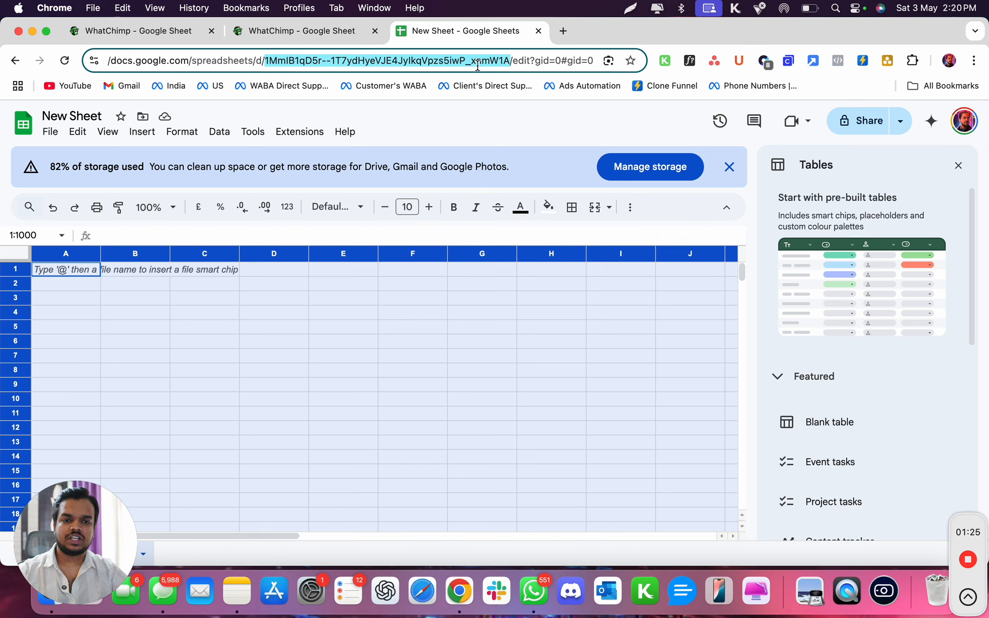
{"action": "left_click_drag", "start_coordinate": [271, 62], "coordinate": [259, 64]}
{"action": "key", "text": "super+c"}
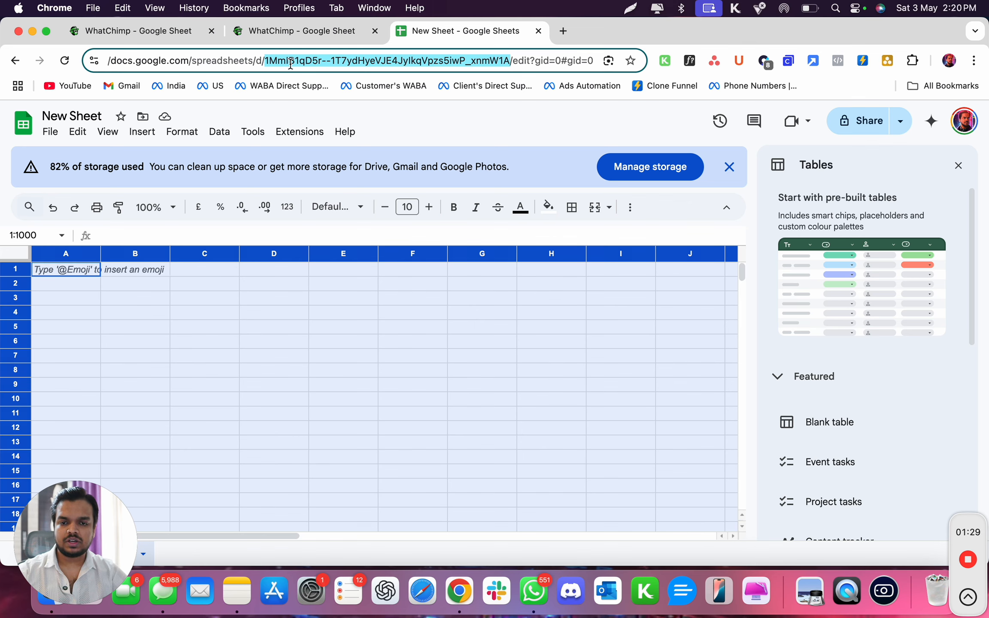
Return to WhatChimp, paste the copied spreadsheet ID as the Sheet ID and save the existing sheet.
{"action": "left_click", "coordinate": [283, 31]}
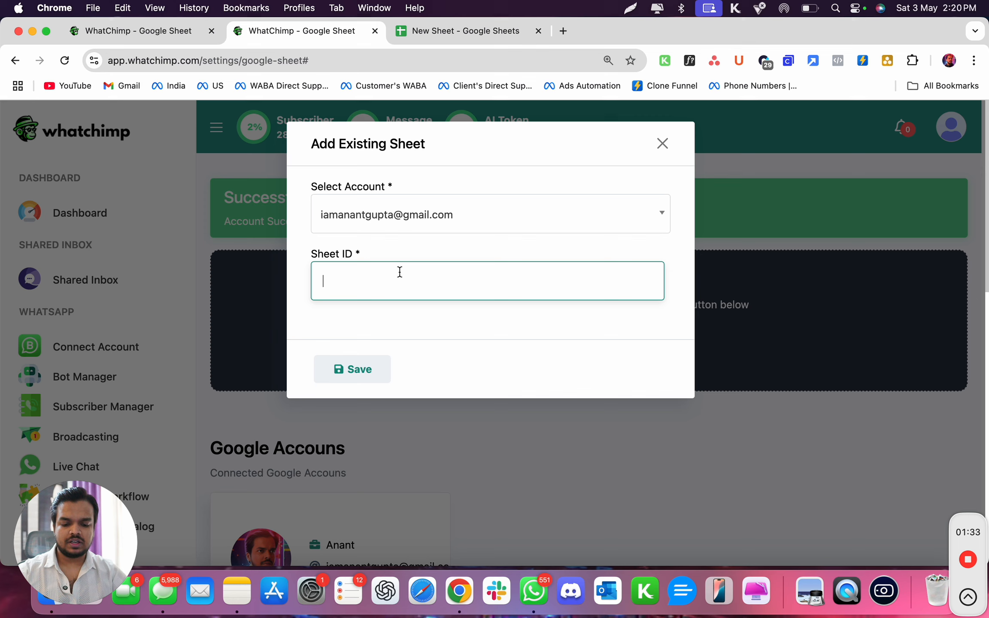
{"action": "key", "text": "super+v"}
{"action": "left_click", "coordinate": [353, 370]}
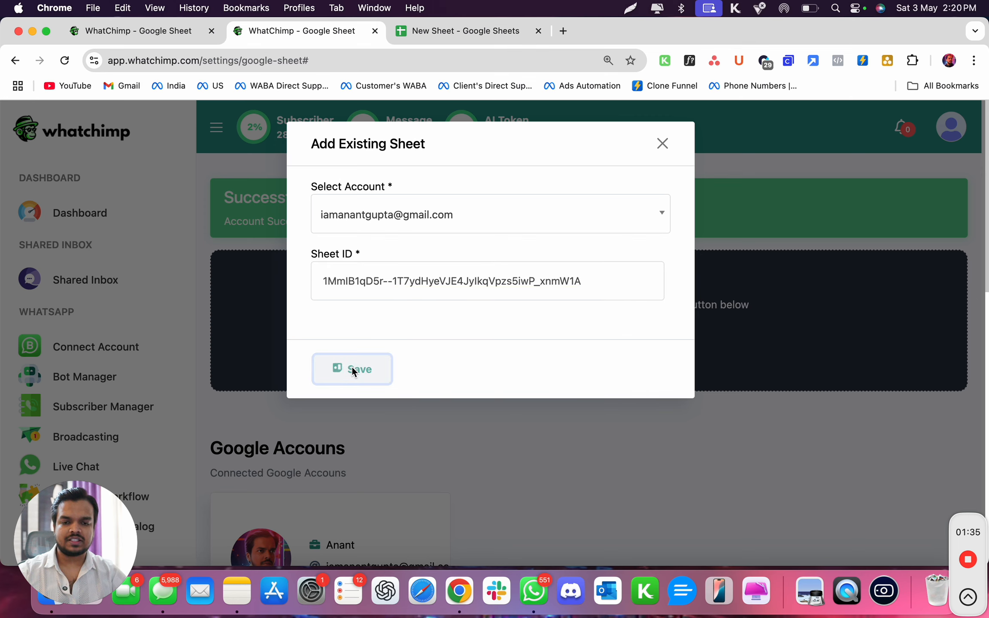
{"action": "left_click", "coordinate": [492, 430]}
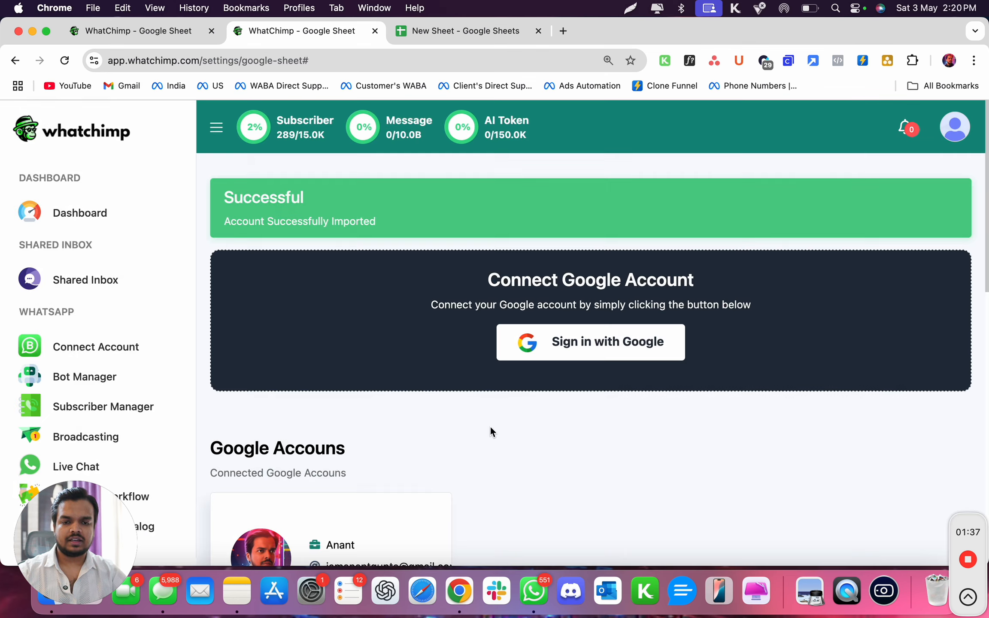
Start creating a new Google Sheet for the connected account with the title My Spreadsheet.
{"action": "scroll", "coordinate": [490, 431], "scroll_direction": "down", "scroll_amount": 10}
{"action": "scroll", "coordinate": [490, 431], "scroll_direction": "down", "scroll_amount": 1}
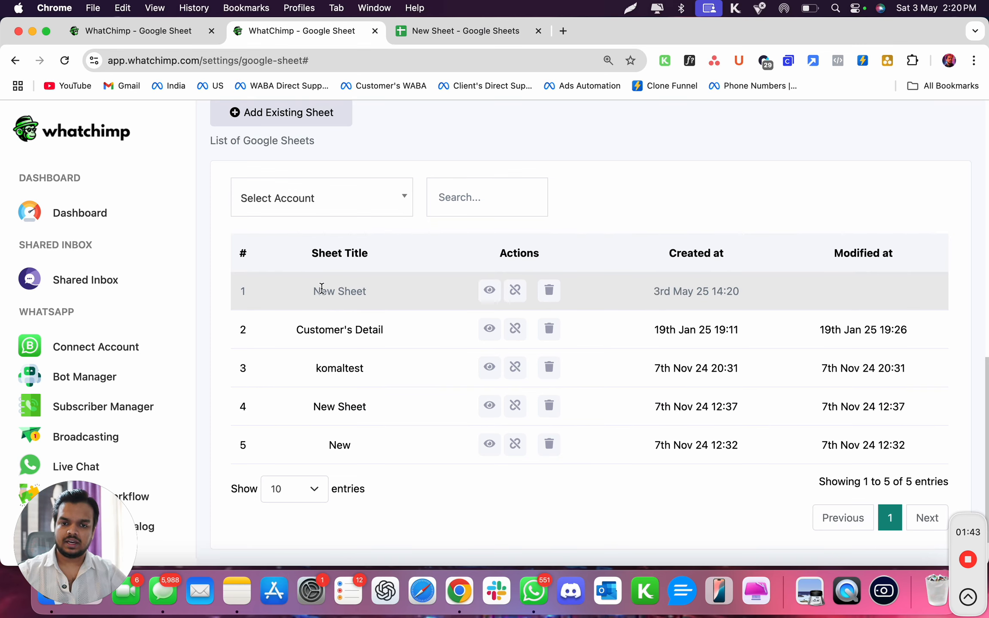
{"action": "scroll", "coordinate": [321, 288], "scroll_direction": "up", "scroll_amount": 3}
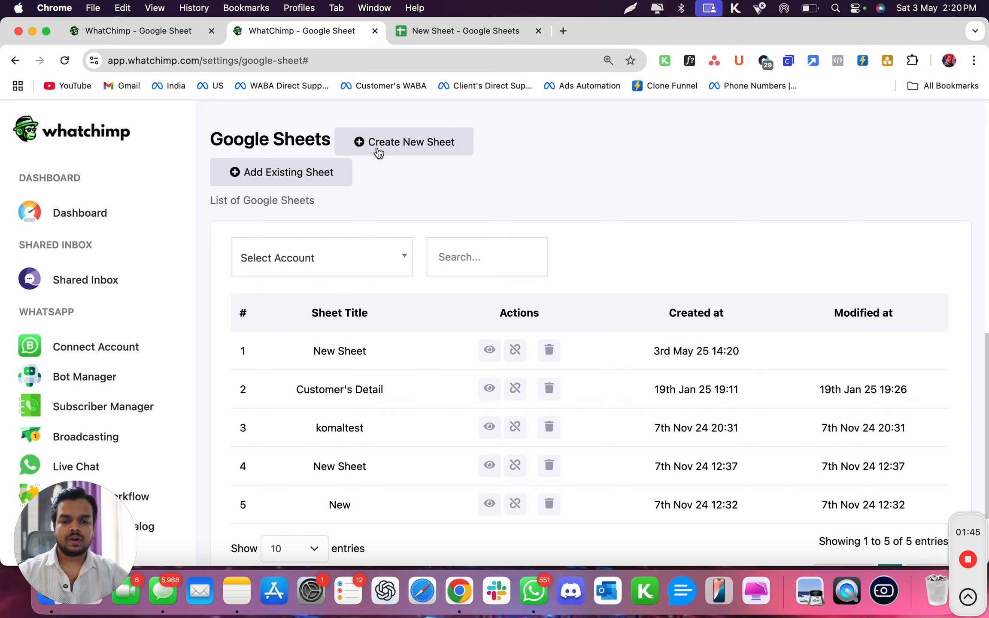
{"action": "left_click", "coordinate": [383, 150]}
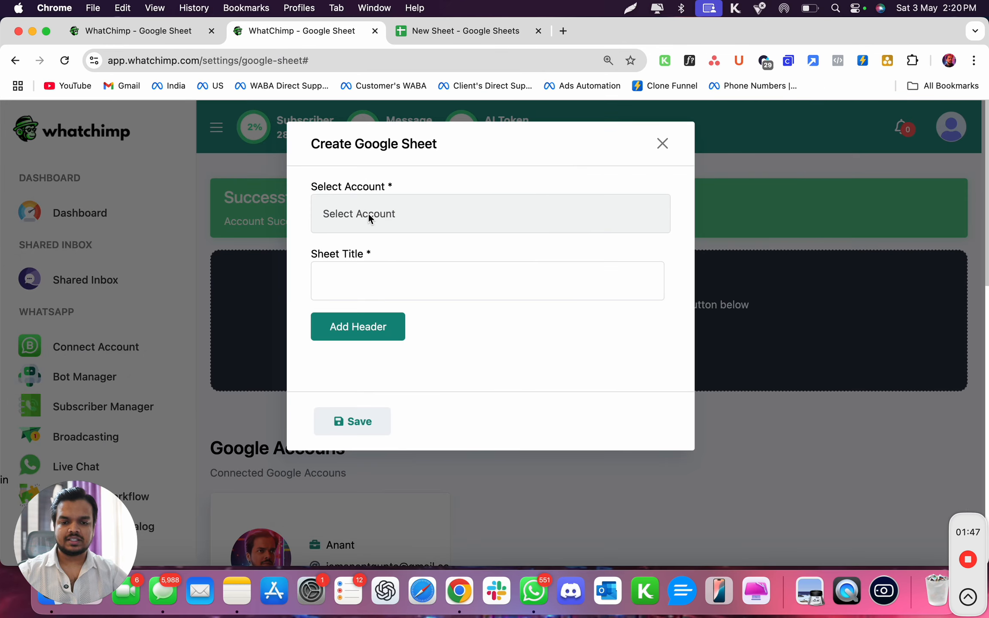
{"action": "left_click", "coordinate": [368, 214]}
{"action": "left_click", "coordinate": [363, 233]}
{"action": "left_click", "coordinate": [362, 274]}
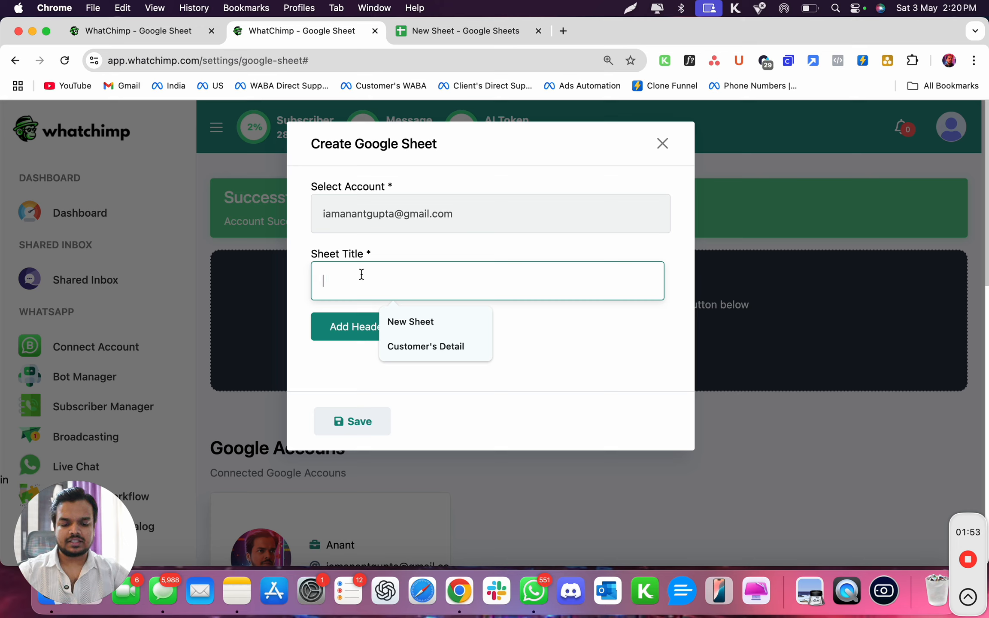
{"action": "type", "text": "My Spreadsheet"}
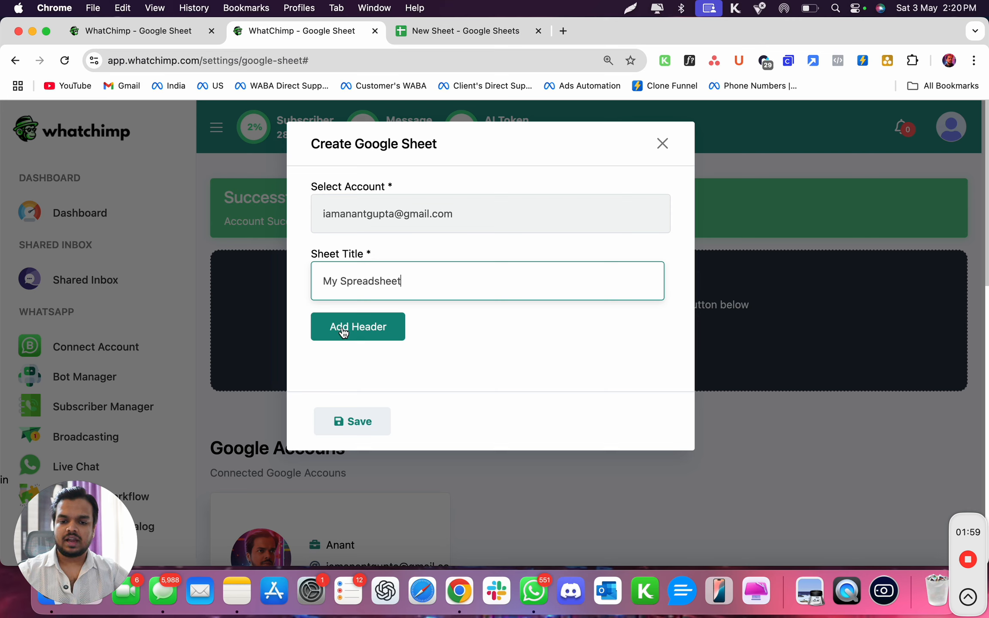
Add the headers Name, Email and Phone to the new sheet and save it.
{"action": "left_click", "coordinate": [343, 325]}
{"action": "left_click", "coordinate": [347, 370]}
{"action": "type", "text": "Name"}
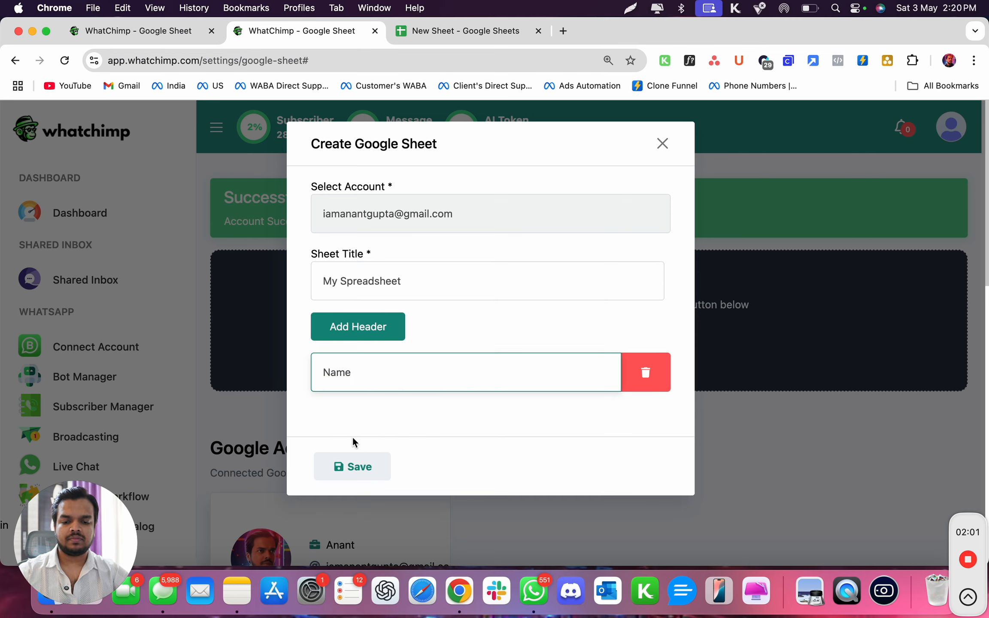
{"action": "left_click", "coordinate": [380, 339]}
{"action": "left_click", "coordinate": [358, 412]}
{"action": "type", "text": "Email"}
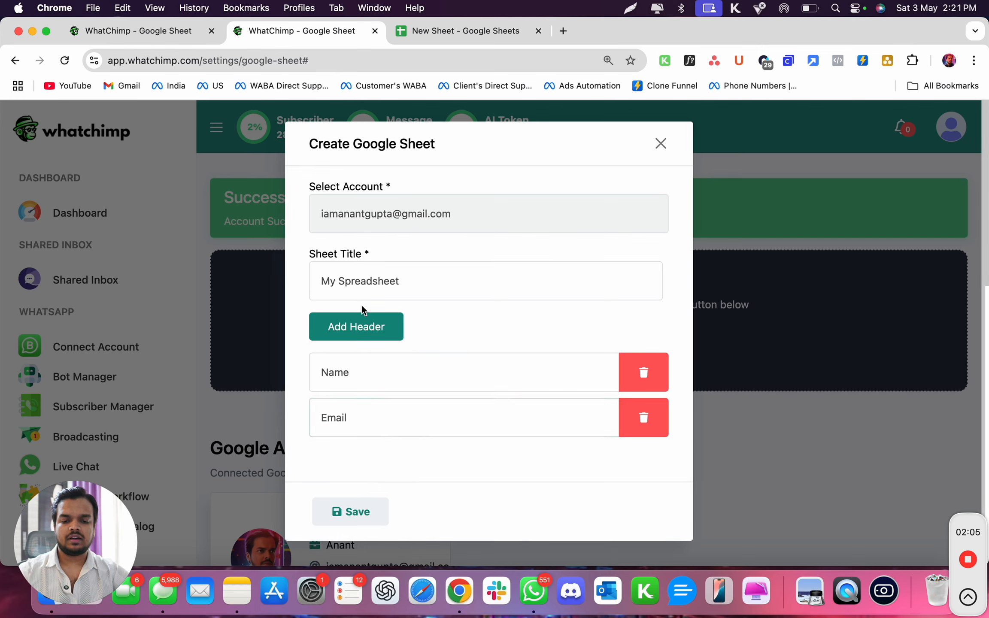
{"action": "left_click", "coordinate": [358, 327]}
{"action": "left_click", "coordinate": [411, 473]}
{"action": "type", "text": "Phone"}
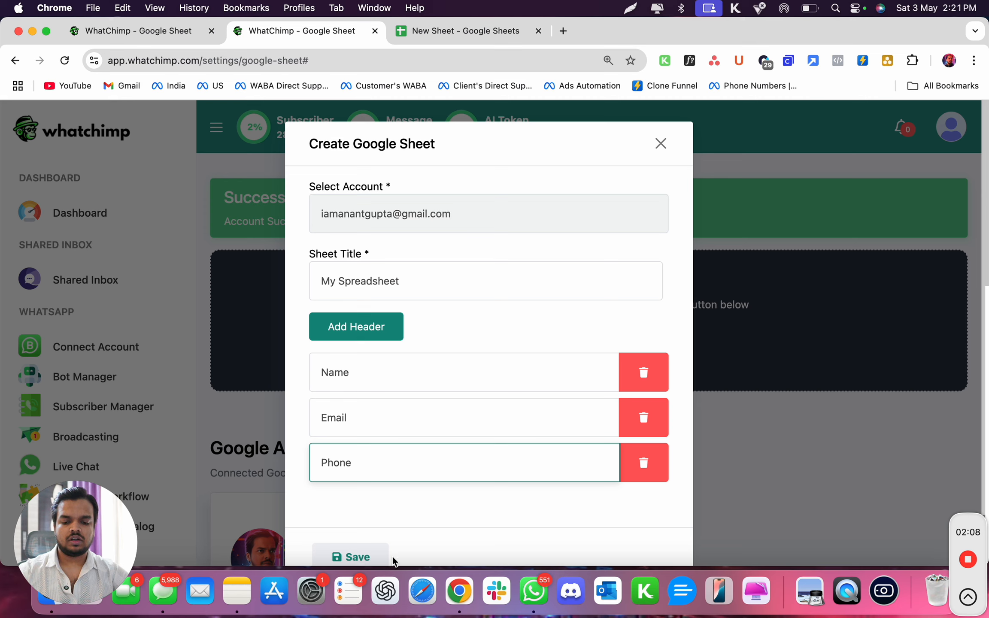
{"action": "left_click", "coordinate": [355, 555]}
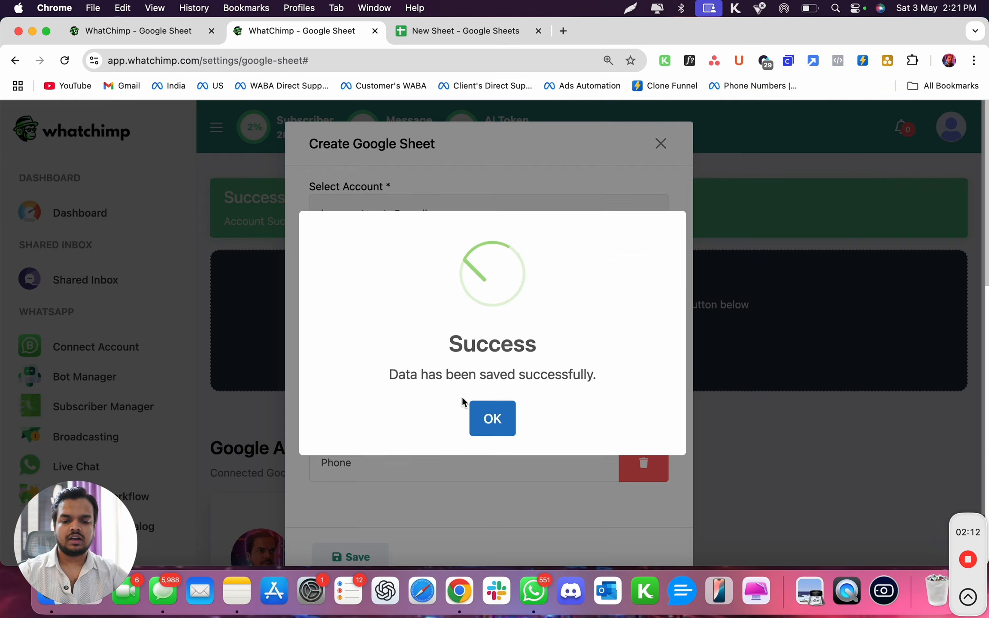
{"action": "left_click", "coordinate": [500, 414]}
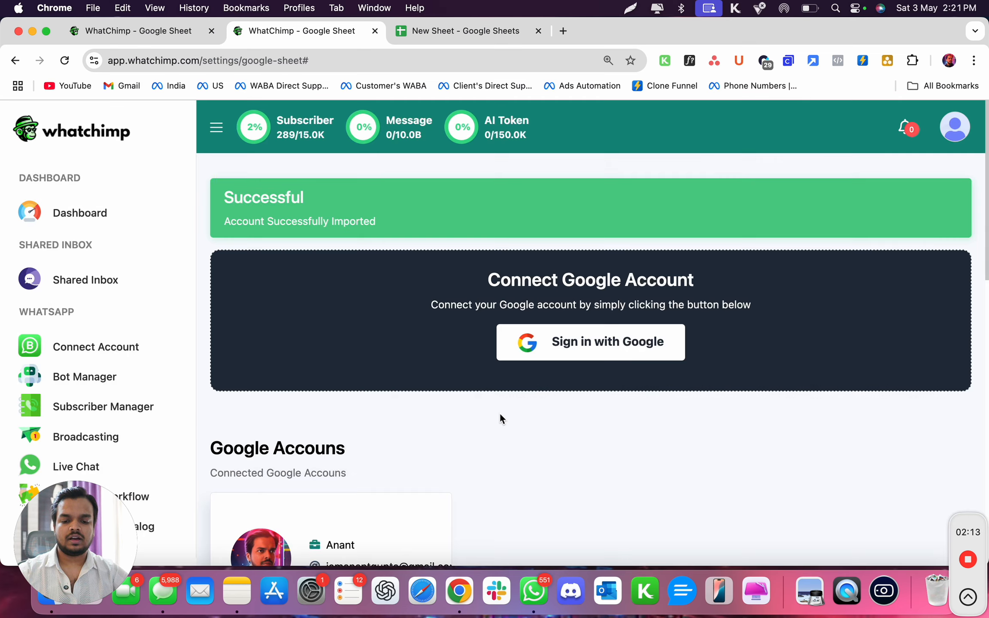
Open My Spreadsheet in Google Sheets and enter the contact's name in A2 and e-mail address in B2.
{"action": "scroll", "coordinate": [501, 413], "scroll_direction": "down", "scroll_amount": 15}
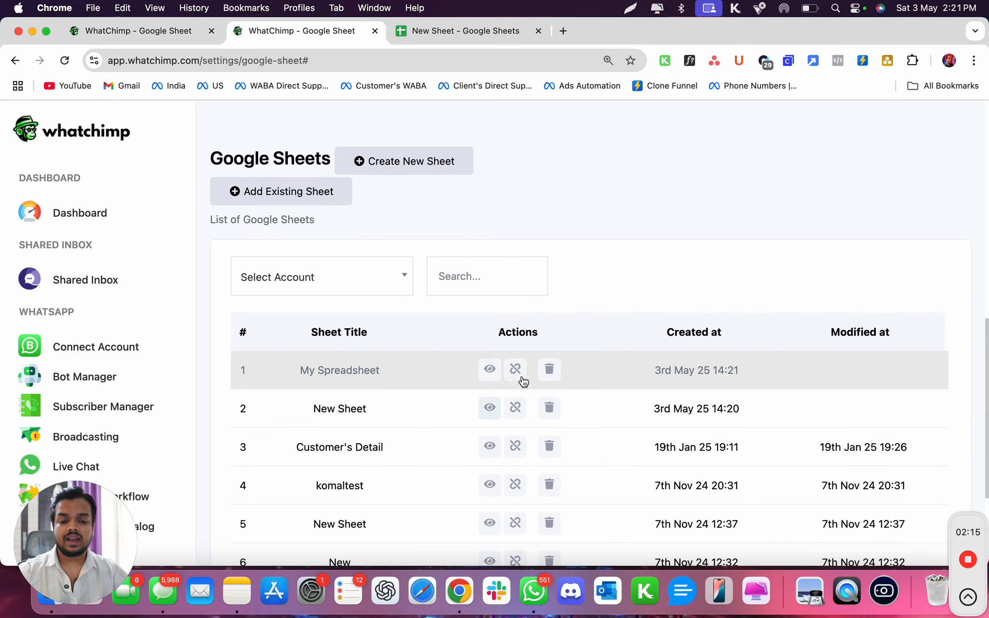
{"action": "left_click", "coordinate": [491, 370]}
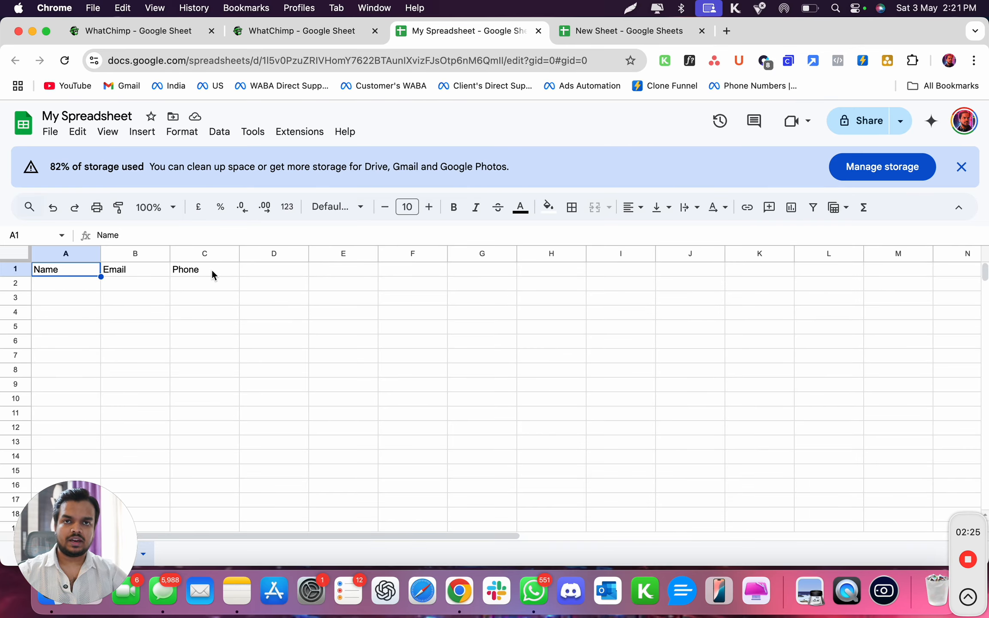
{"action": "left_click", "coordinate": [82, 286]}
{"action": "type", "text": "Anant"}
{"action": "key", "text": "Tab"}
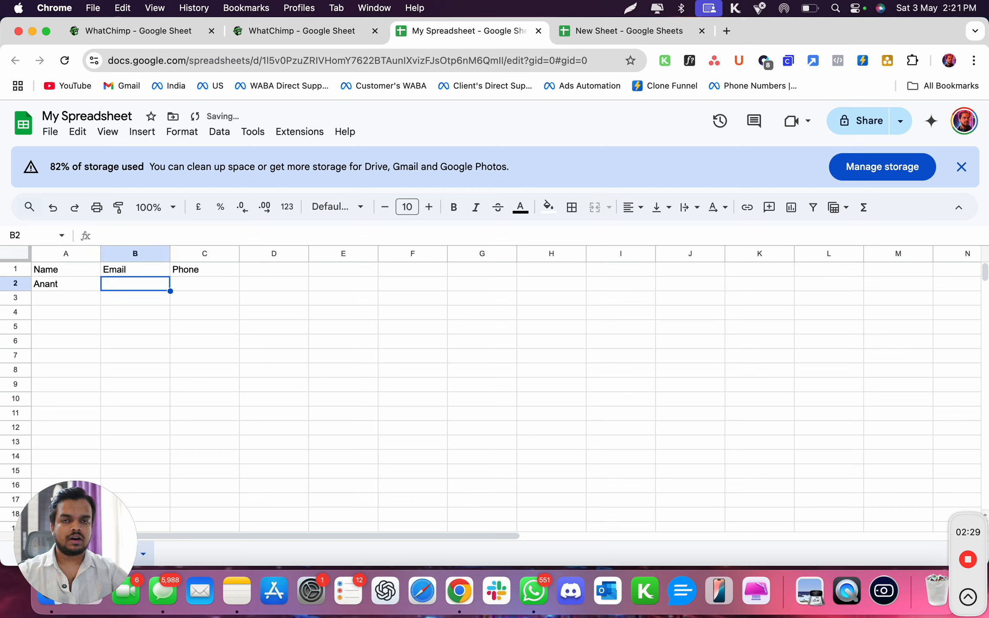
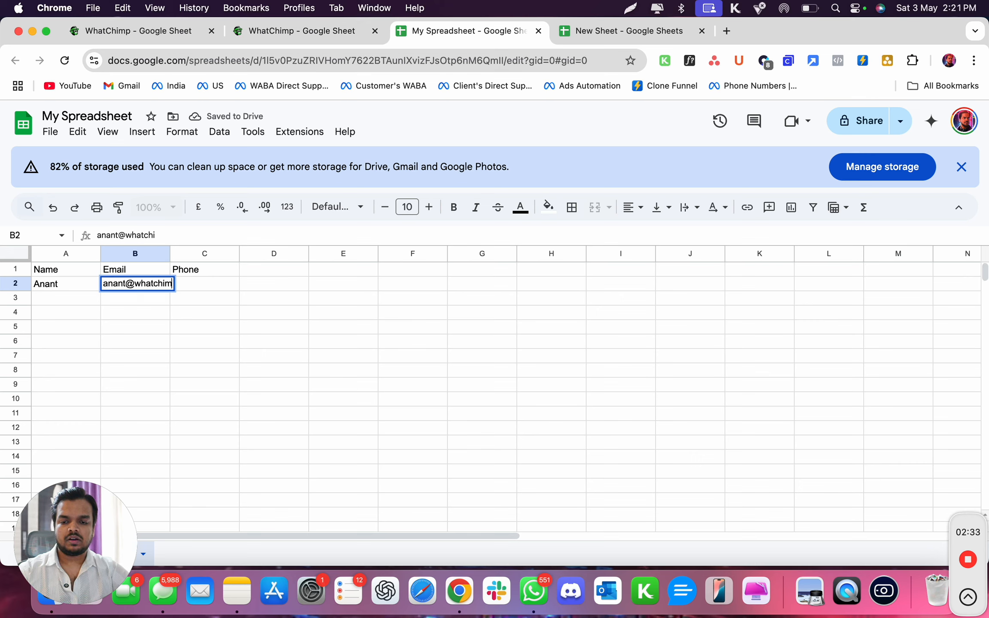
{"action": "left_click", "coordinate": [208, 308]}
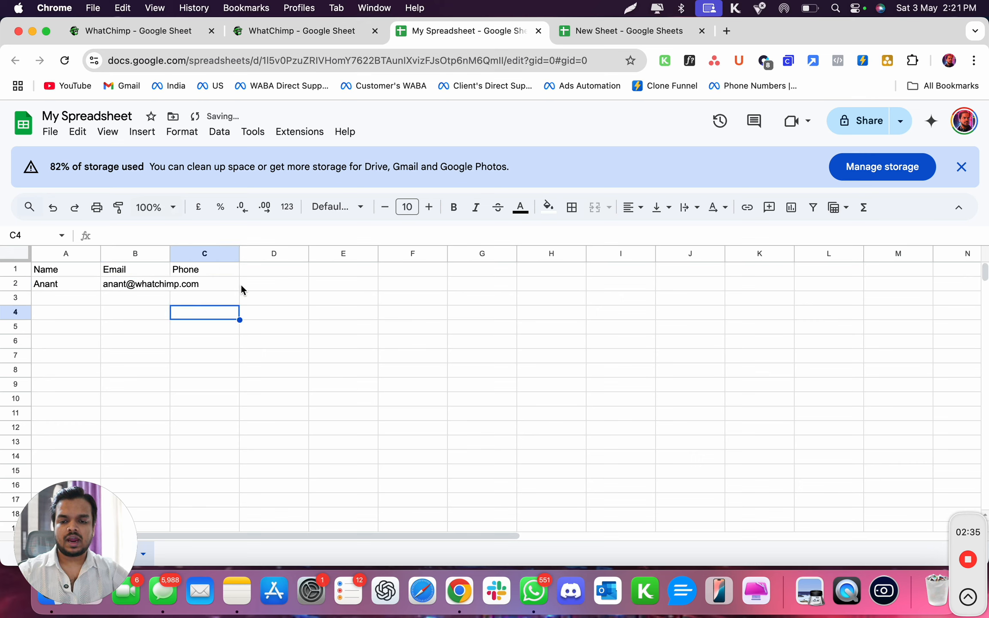
Widen column B to fit the e-mail address and enter the contact's phone number in C2.
{"action": "left_click", "coordinate": [243, 288]}
{"action": "left_click_drag", "start_coordinate": [170, 253], "coordinate": [231, 253]}
{"action": "left_click", "coordinate": [262, 284]}
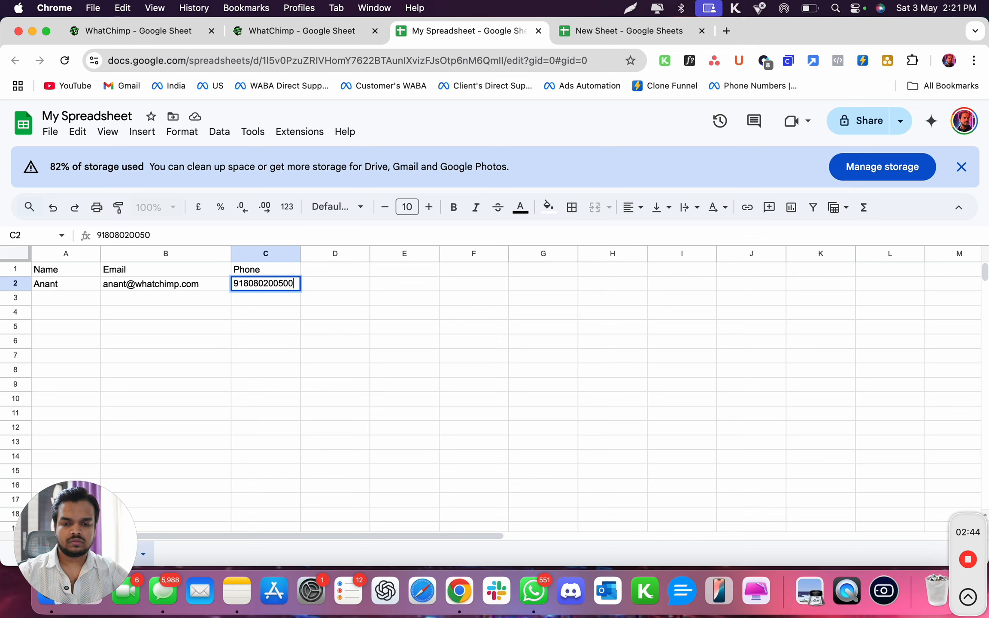
{"action": "left_click", "coordinate": [375, 372]}
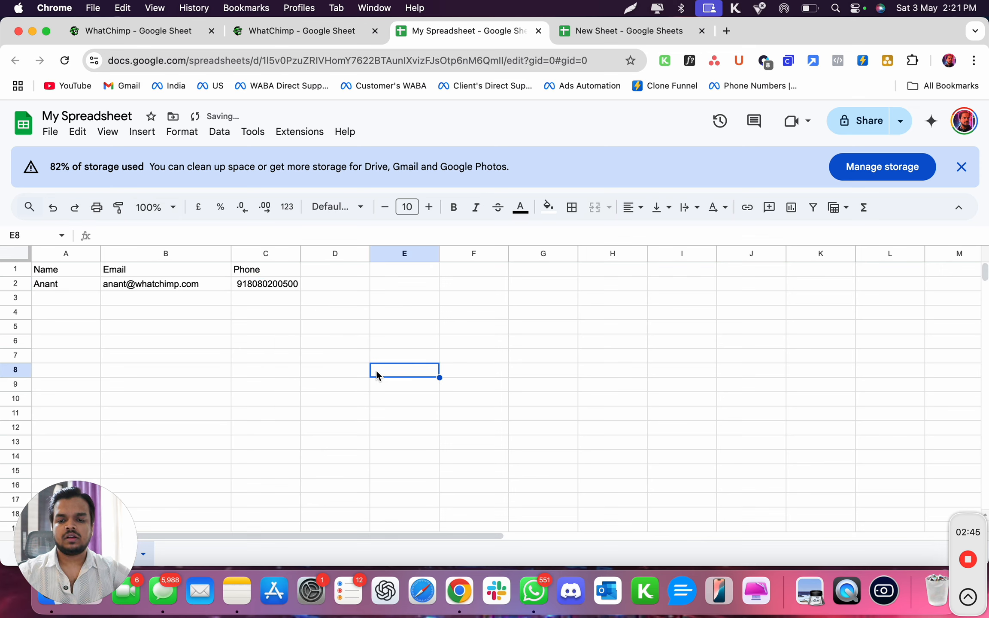
{"action": "left_click", "coordinate": [50, 289]}
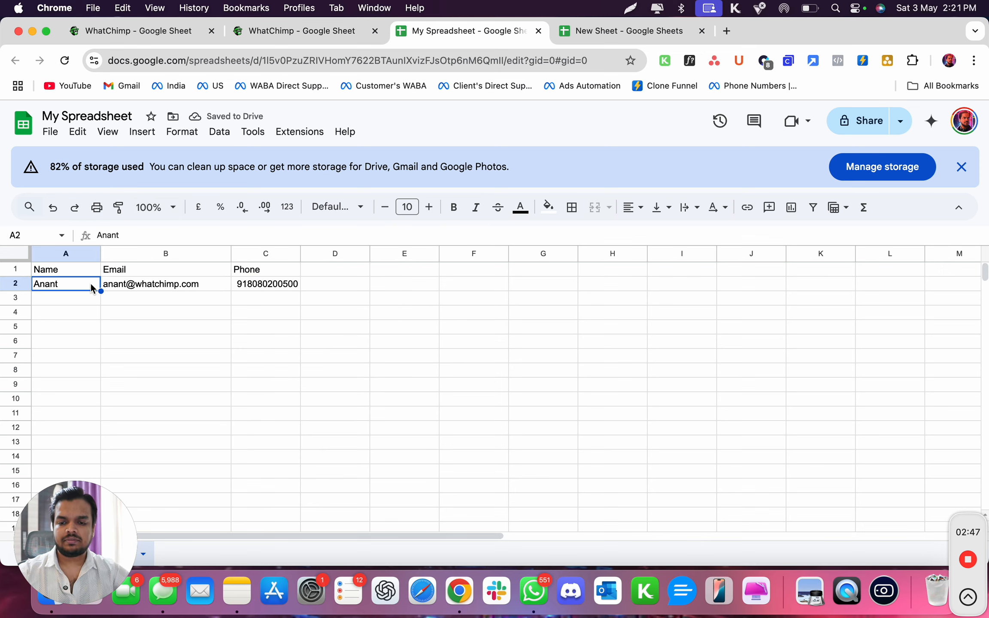
{"action": "left_click", "coordinate": [257, 287]}
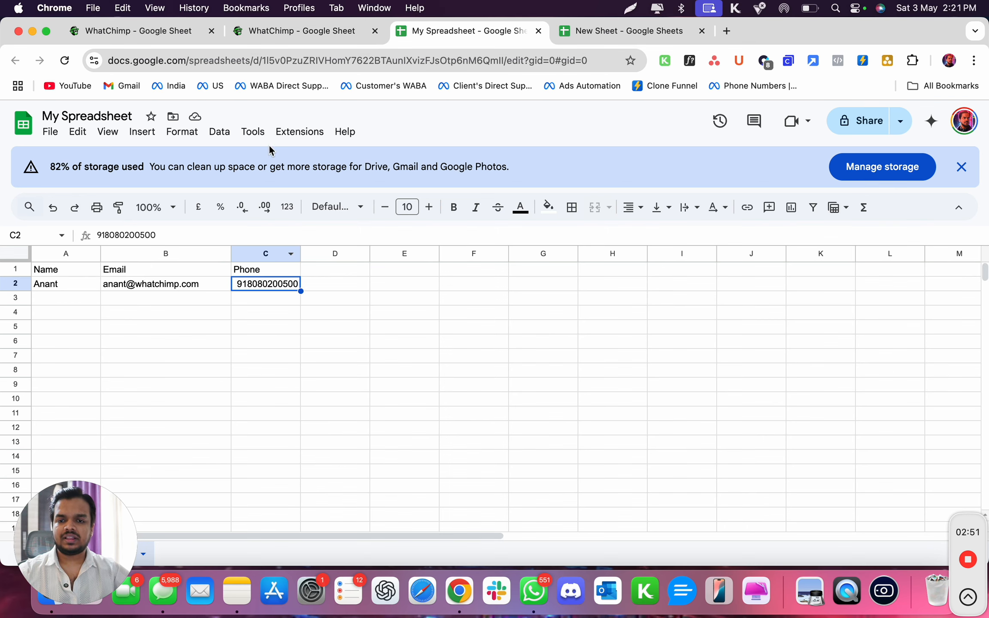
Switch back to WhatChimp and open the WhatsApp Subscriber Manager.
{"action": "left_click", "coordinate": [308, 32]}
{"action": "scroll", "coordinate": [77, 335], "scroll_direction": "down", "scroll_amount": 3}
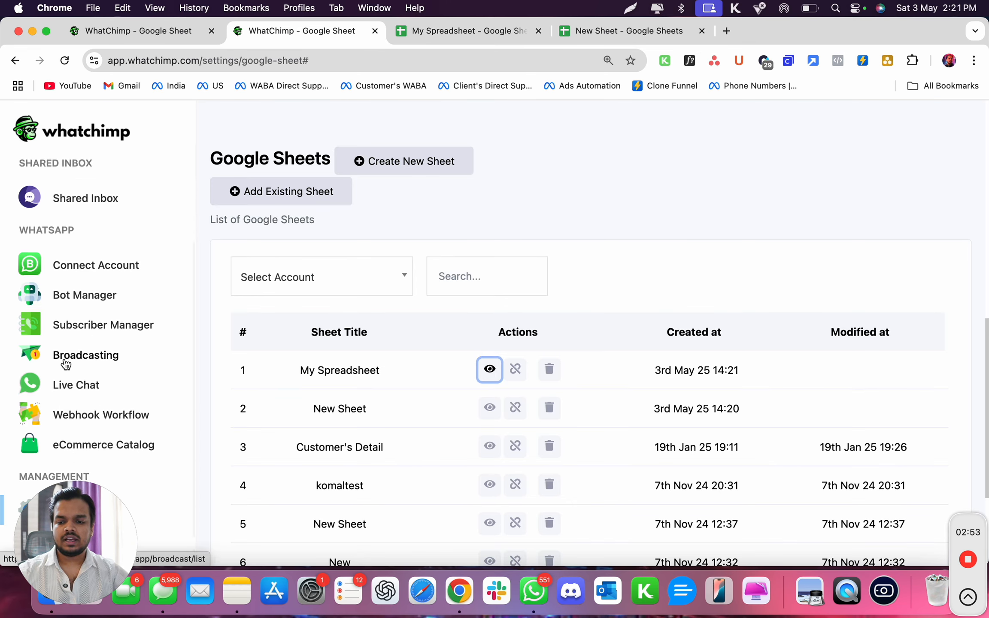
{"action": "left_click", "coordinate": [97, 293]}
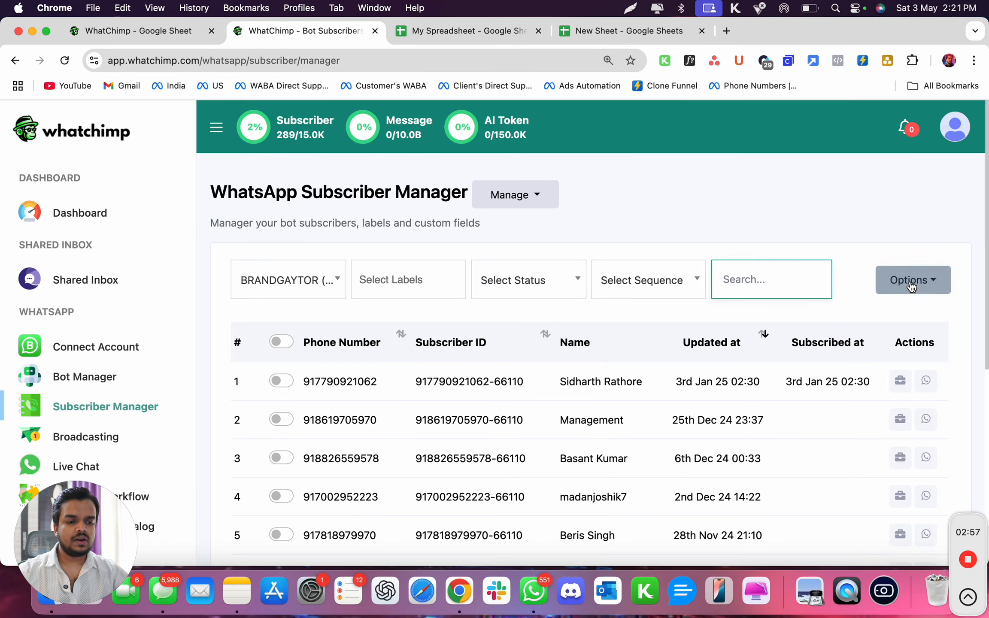
Start a subscriber import and select My Spreadsheet[Sheet1] as the Google Sheet to import from.
{"action": "left_click", "coordinate": [909, 293]}
{"action": "left_click", "coordinate": [898, 348]}
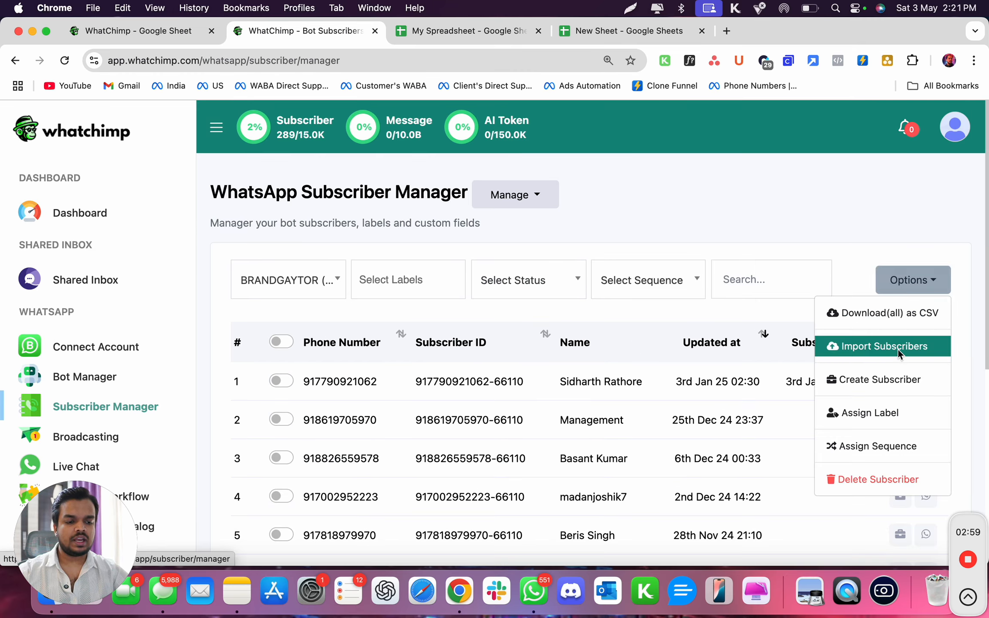
{"action": "left_click", "coordinate": [544, 360]}
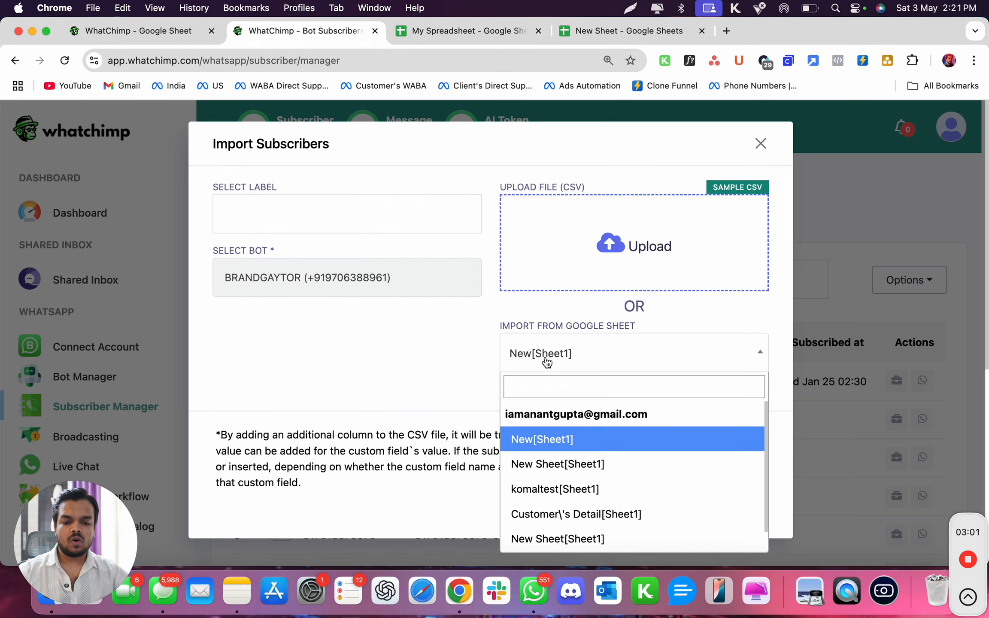
{"action": "scroll", "coordinate": [552, 481], "scroll_direction": "down", "scroll_amount": 1}
{"action": "scroll", "coordinate": [552, 495], "scroll_direction": "down", "scroll_amount": 1}
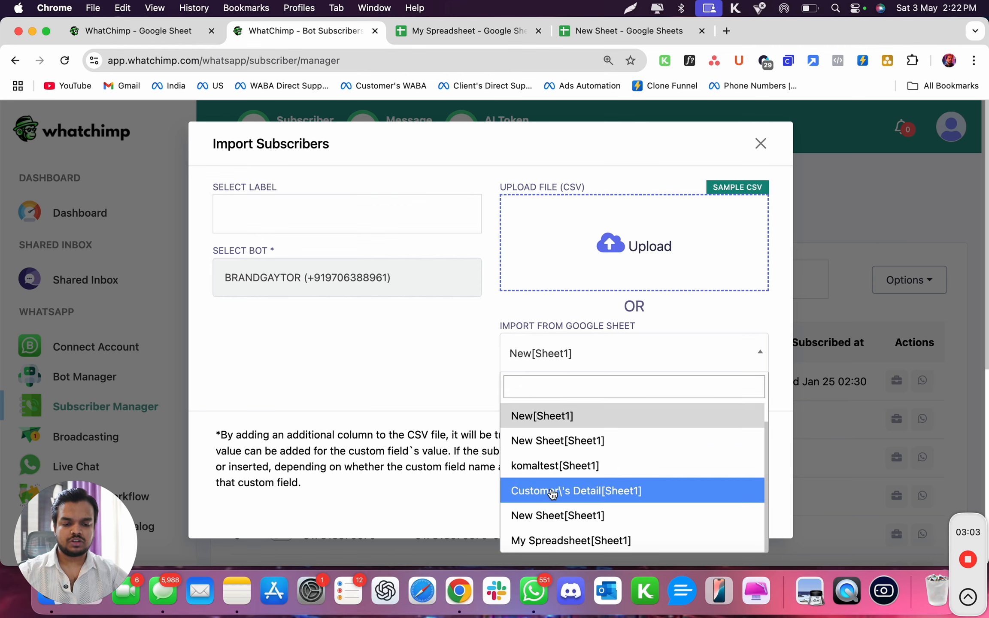
{"action": "left_click", "coordinate": [553, 539]}
{"action": "left_click", "coordinate": [418, 38]}
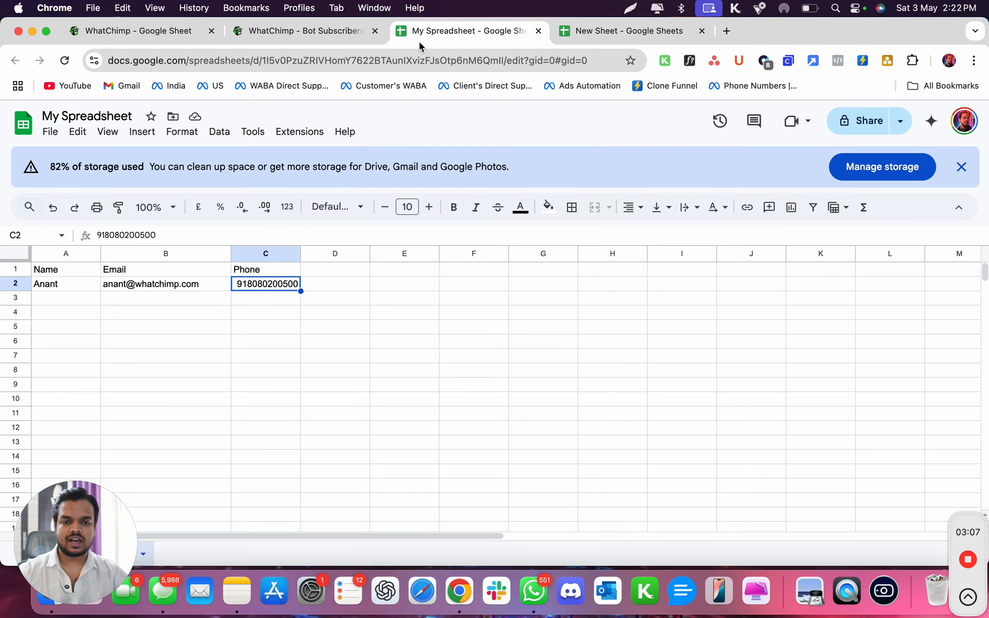
{"action": "left_click", "coordinate": [163, 29]}
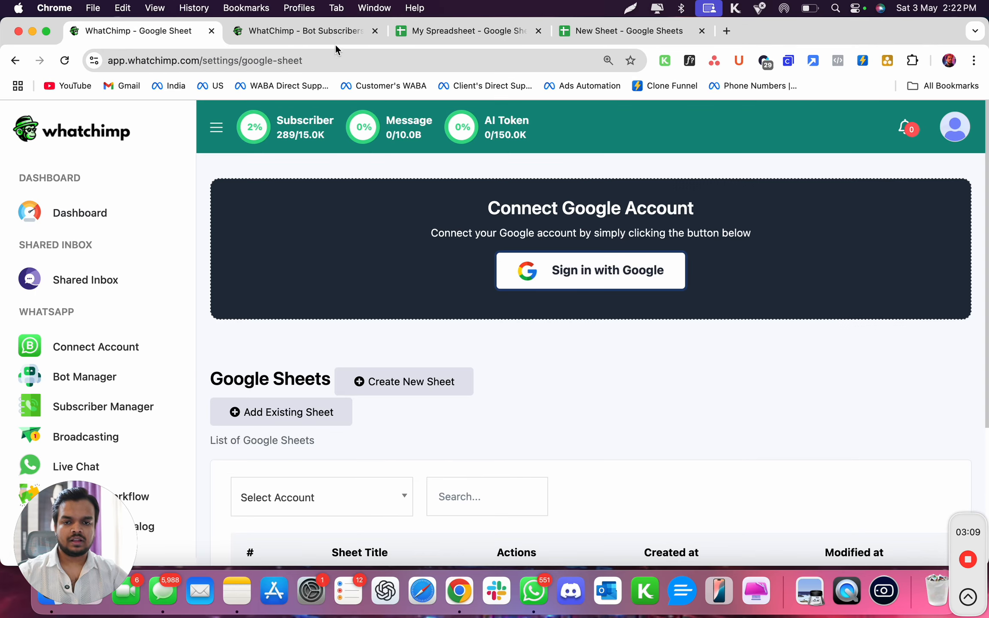
{"action": "left_click", "coordinate": [315, 30]}
Map the sheet's Name header to Subscriber Name and its Phone header to Phone Number.
{"action": "scroll", "coordinate": [623, 453], "scroll_direction": "down", "scroll_amount": 5}
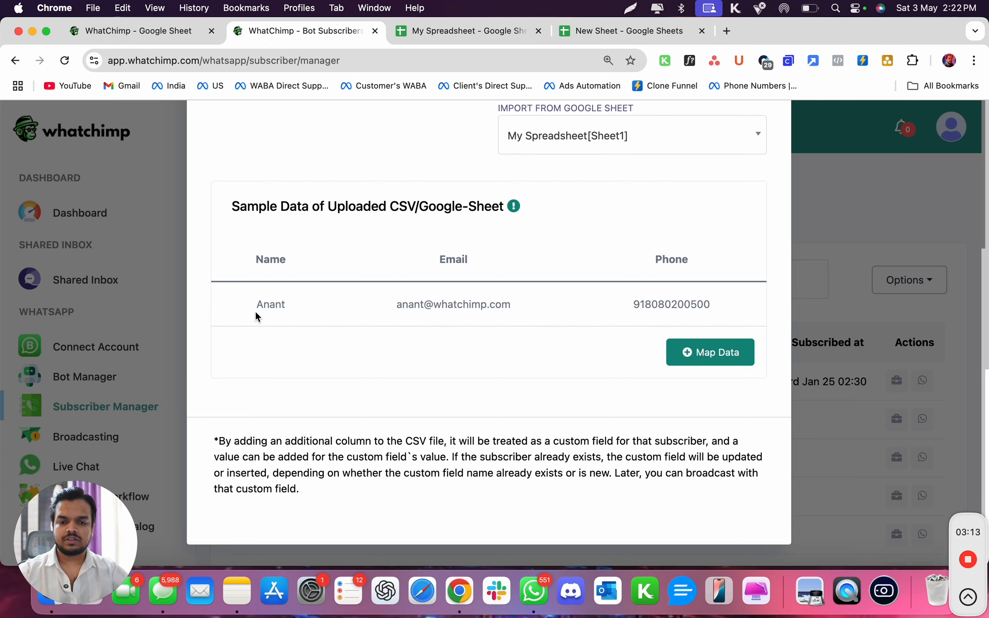
{"action": "left_click", "coordinate": [692, 352]}
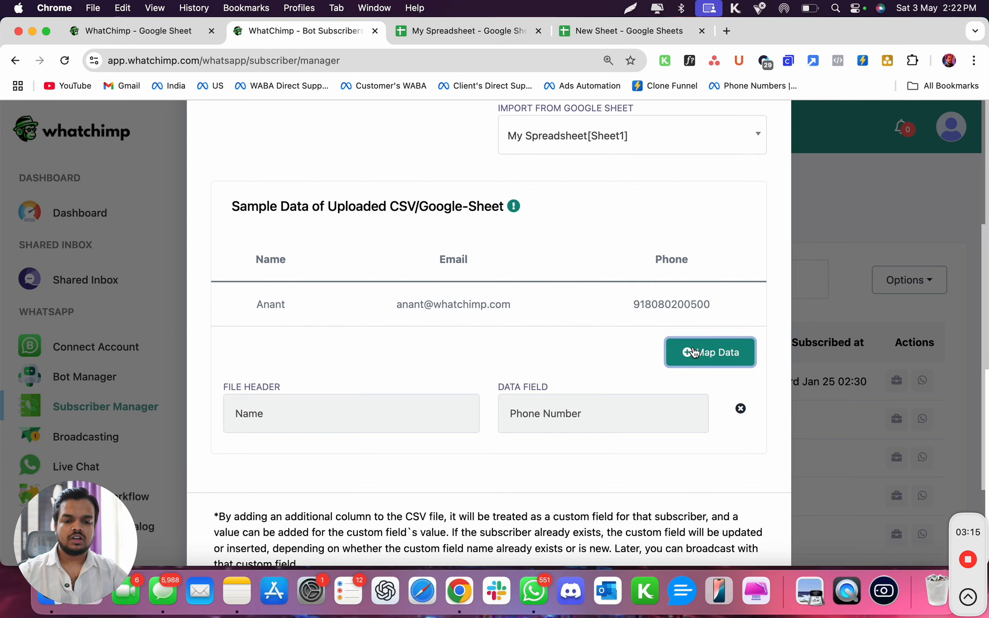
{"action": "left_click", "coordinate": [525, 414]}
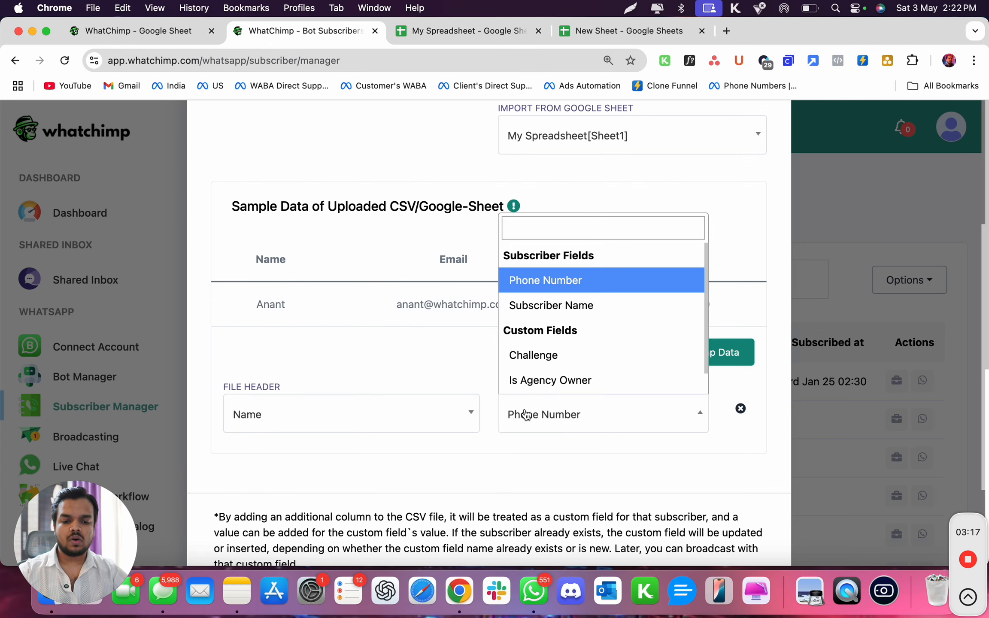
{"action": "left_click", "coordinate": [533, 315]}
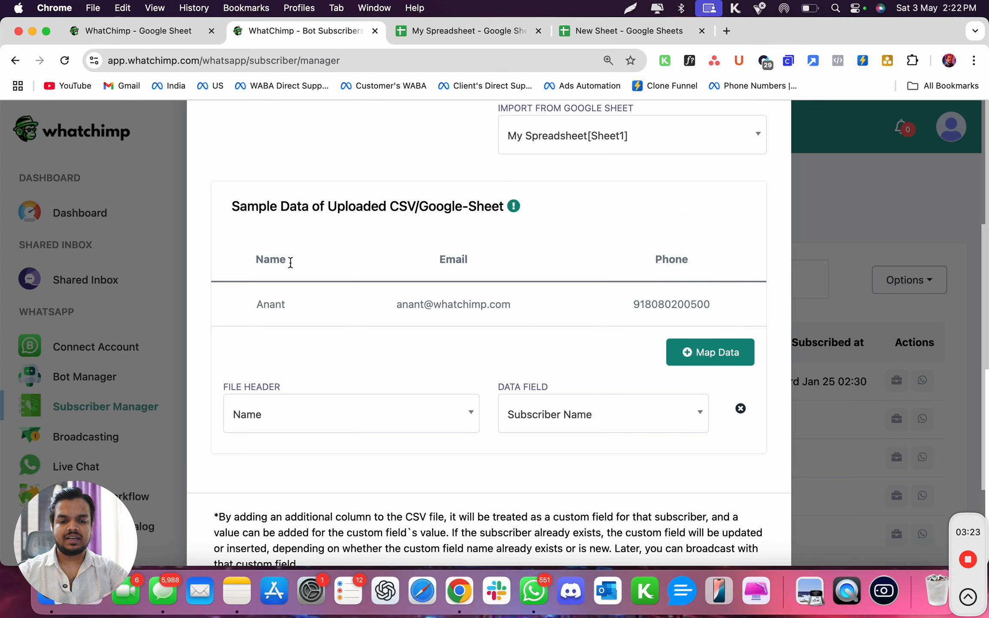
{"action": "left_click", "coordinate": [709, 357]}
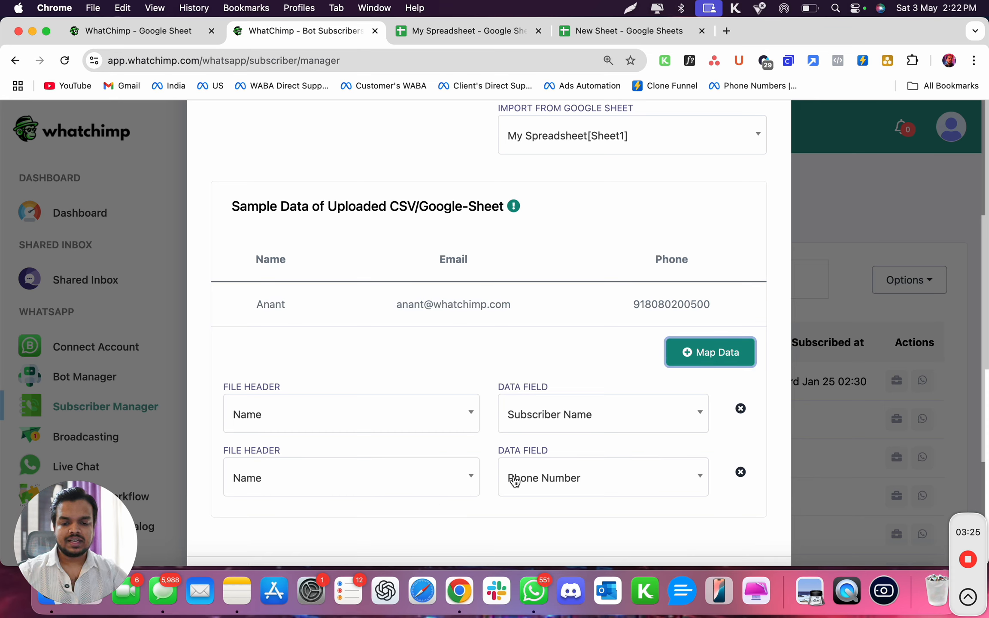
{"action": "left_click", "coordinate": [411, 480]}
{"action": "left_click", "coordinate": [395, 445]}
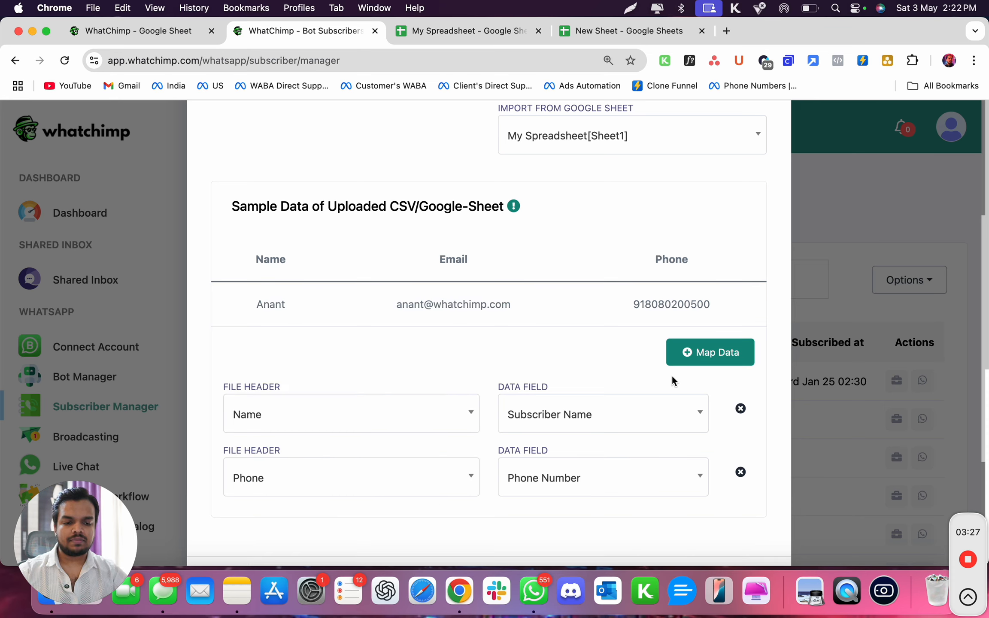
Try to map the Email header to a matching data field, and close the subscriber import.
{"action": "left_click", "coordinate": [687, 358]}
{"action": "left_click", "coordinate": [355, 537]}
{"action": "left_click", "coordinate": [353, 485]}
{"action": "left_click", "coordinate": [517, 542]}
{"action": "scroll", "coordinate": [538, 457], "scroll_direction": "down", "scroll_amount": 1}
{"action": "scroll", "coordinate": [538, 457], "scroll_direction": "up", "scroll_amount": 1}
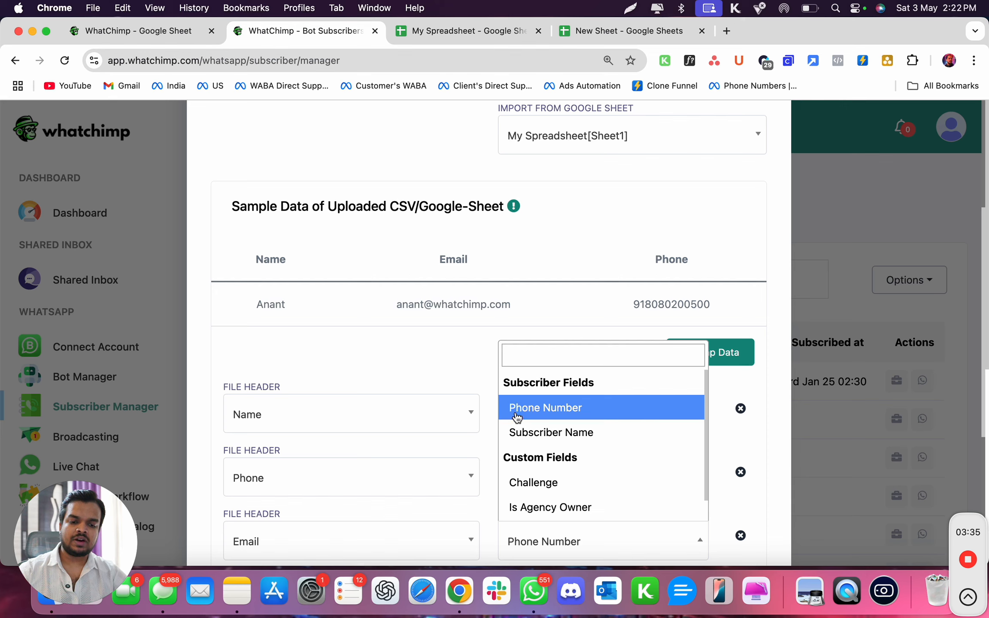
{"action": "left_click", "coordinate": [434, 340]}
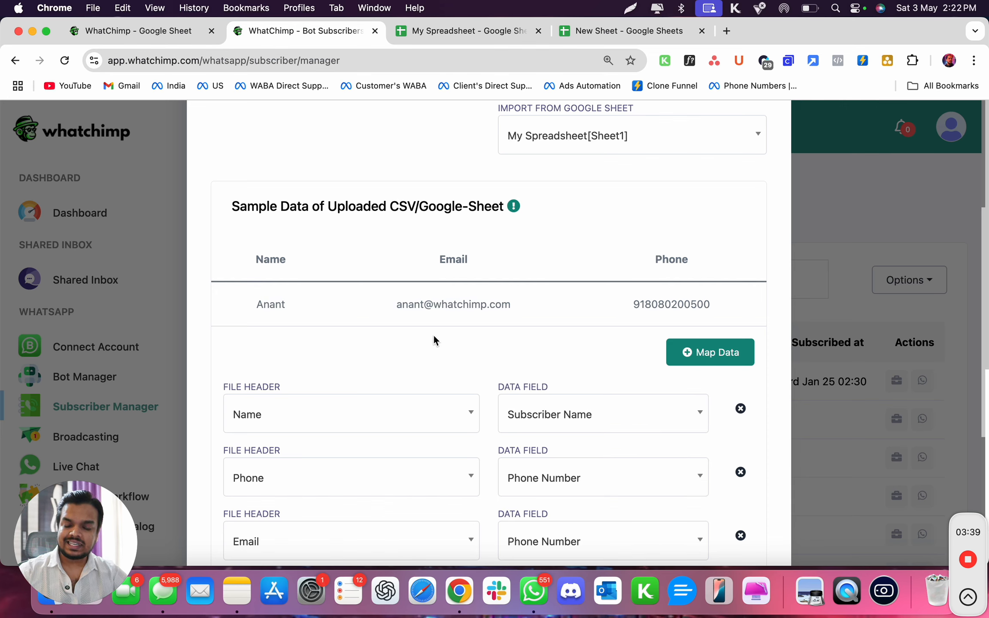
{"action": "scroll", "coordinate": [539, 253], "scroll_direction": "up", "scroll_amount": 10}
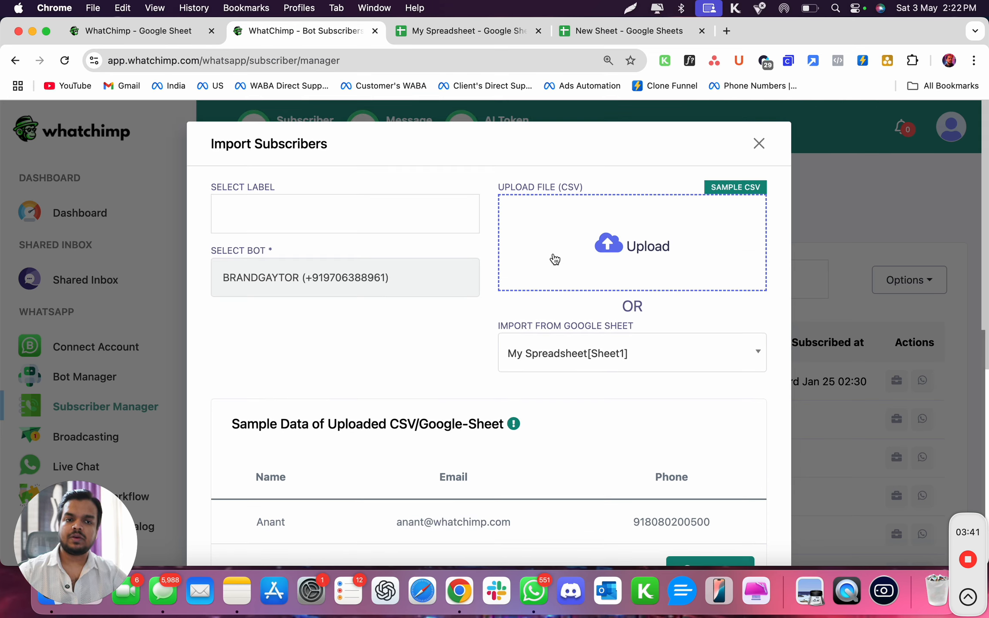
{"action": "left_click", "coordinate": [760, 146]}
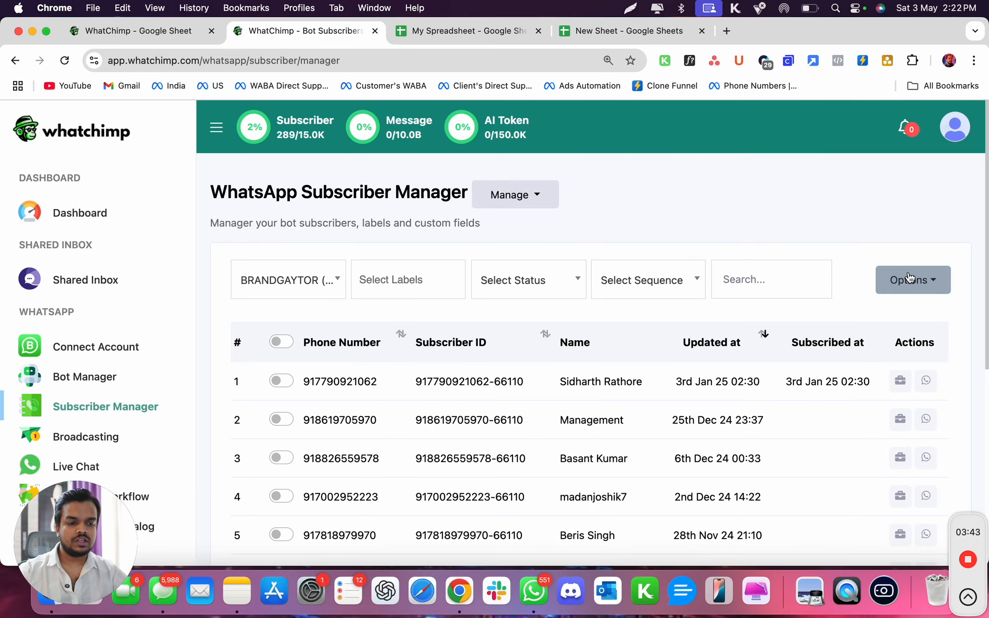
Open the management page for the WhatsApp subscriber custom fields.
{"action": "left_click", "coordinate": [906, 280]}
{"action": "left_click", "coordinate": [764, 201]}
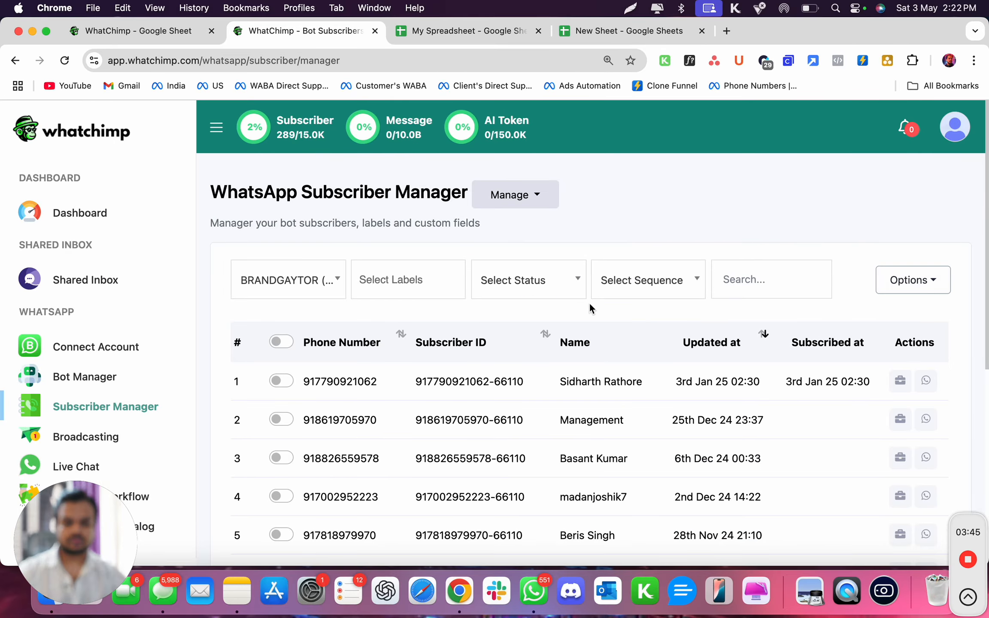
{"action": "left_click", "coordinate": [524, 197]}
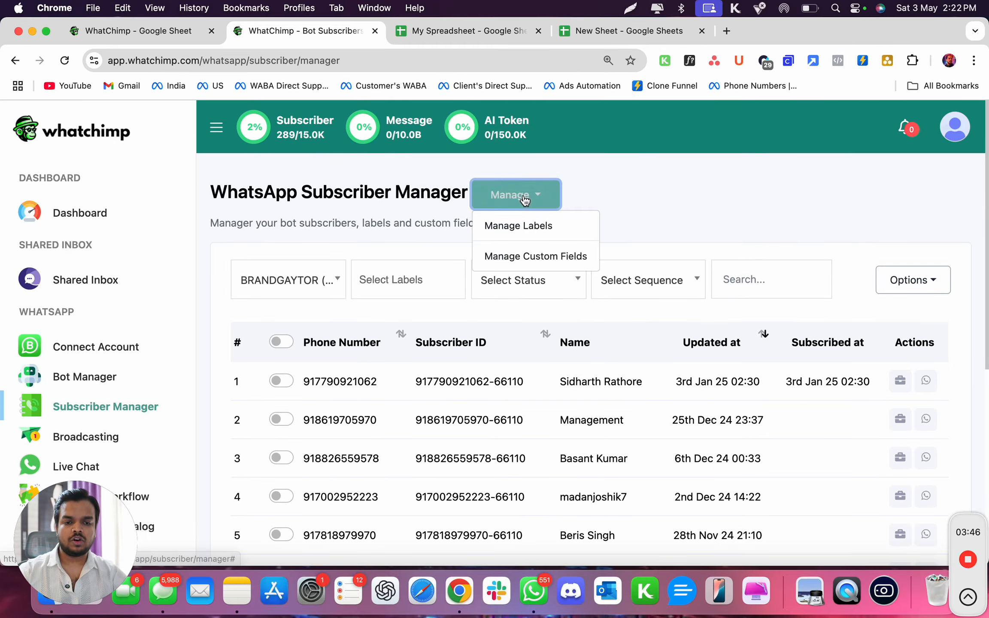
{"action": "left_click", "coordinate": [509, 256]}
Create a subscriber custom field named Email with the reply type Email, and close the creation form.
{"action": "left_click", "coordinate": [253, 217]}
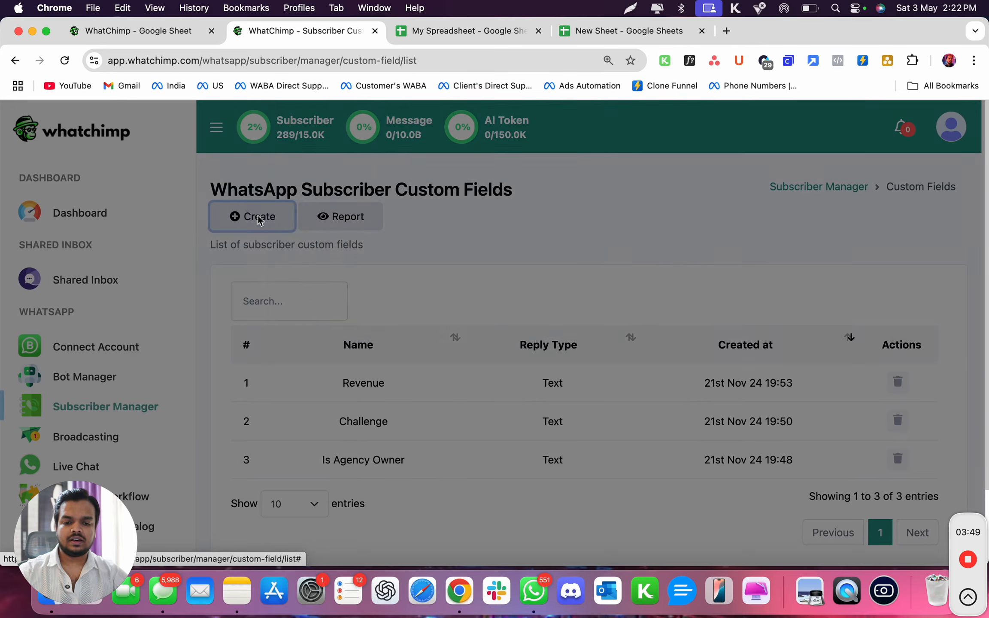
{"action": "left_click", "coordinate": [461, 212]}
{"action": "type", "text": "Email"}
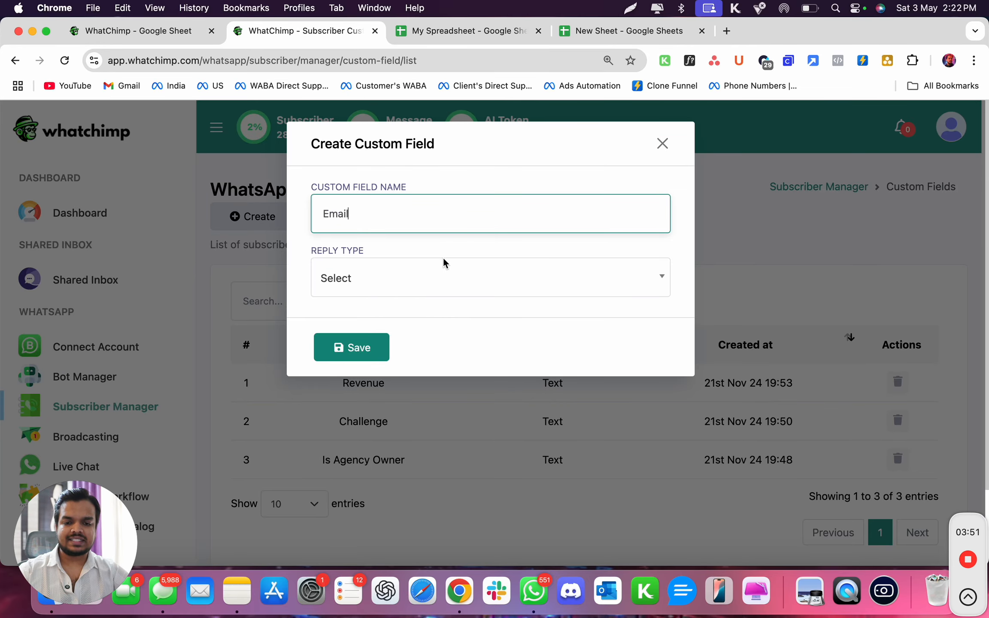
{"action": "left_click", "coordinate": [403, 288]}
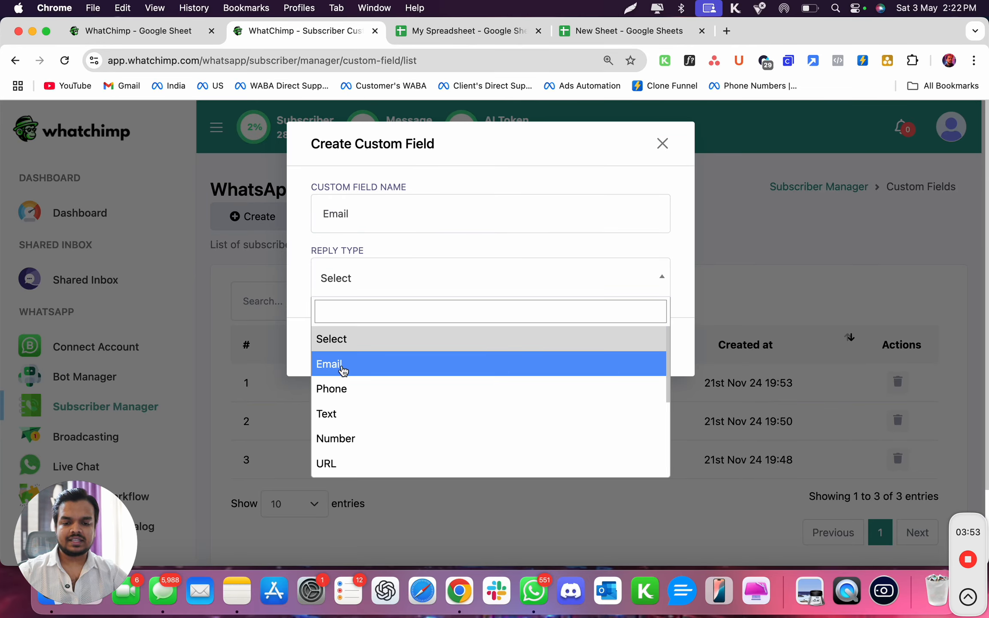
{"action": "left_click", "coordinate": [331, 364]}
{"action": "left_click", "coordinate": [347, 350]}
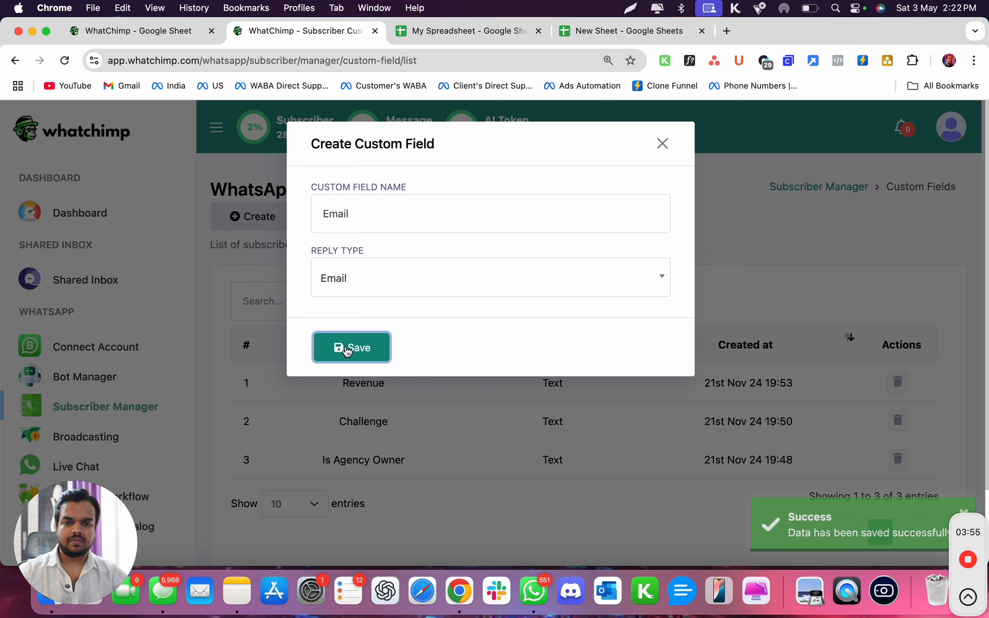
{"action": "left_click", "coordinate": [665, 145]}
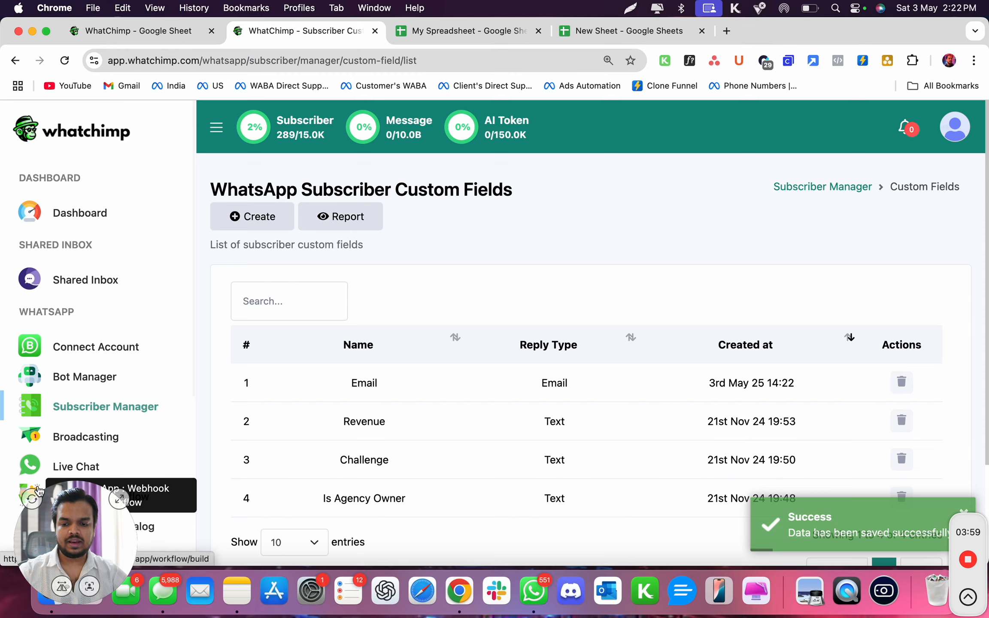
Return to the Subscriber Manager and start a subscriber import from the Google Sheet My Spreadsheet[Sheet1].
{"action": "left_click", "coordinate": [112, 412]}
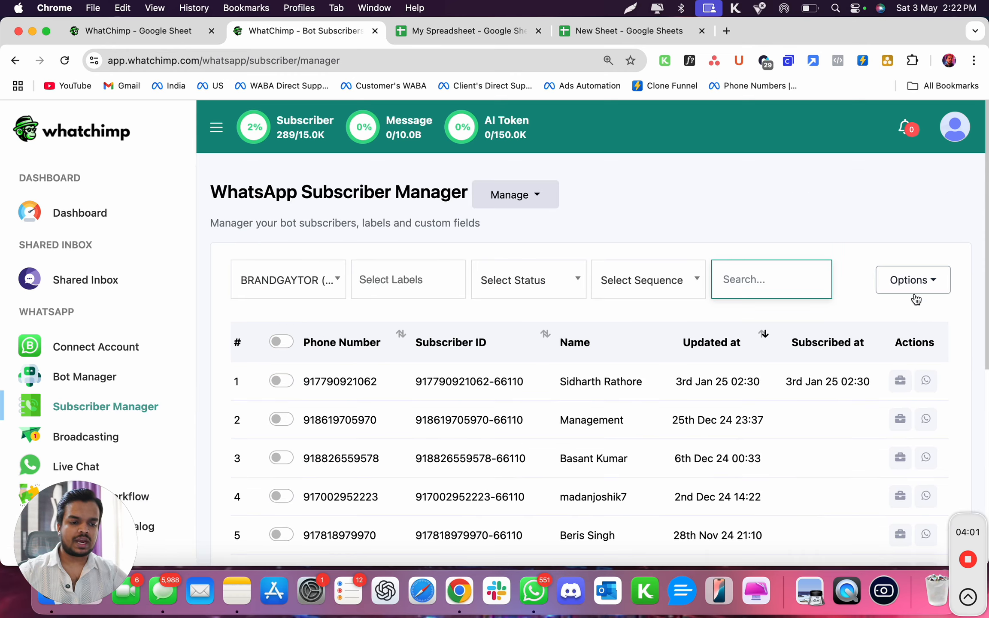
{"action": "left_click", "coordinate": [908, 296]}
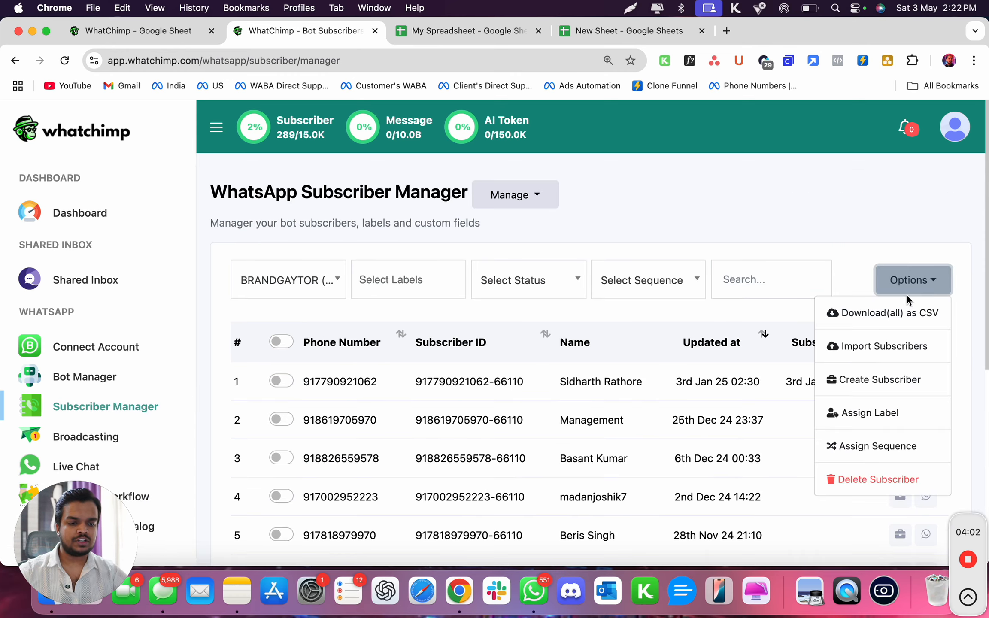
{"action": "left_click", "coordinate": [863, 346]}
{"action": "left_click", "coordinate": [581, 363]}
{"action": "scroll", "coordinate": [575, 481], "scroll_direction": "down", "scroll_amount": 2}
{"action": "left_click", "coordinate": [569, 536]}
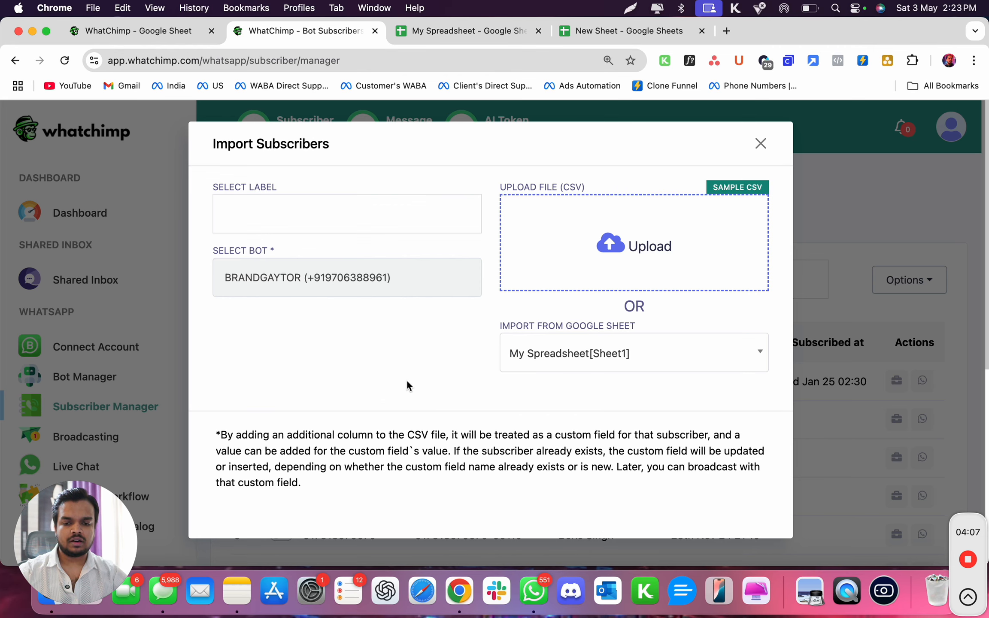
Add three data mappings and set their data fields to Subscriber Name, Phone Number and Email.
{"action": "scroll", "coordinate": [434, 427], "scroll_direction": "down", "scroll_amount": 5}
{"action": "left_click", "coordinate": [694, 353]}
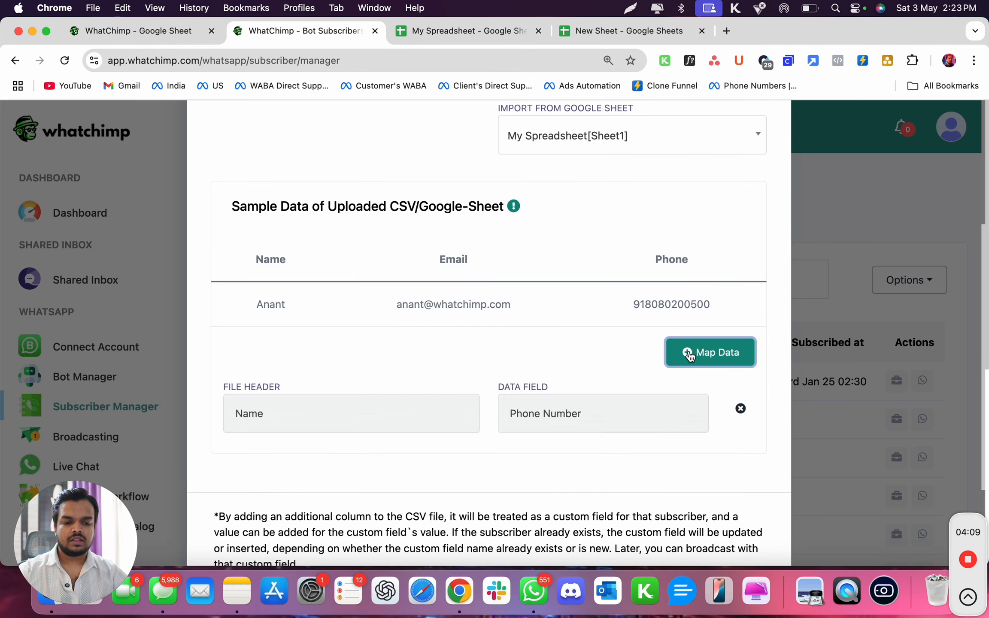
{"action": "left_click", "coordinate": [693, 354]}
{"action": "left_click", "coordinate": [694, 354]}
{"action": "left_click", "coordinate": [582, 414]}
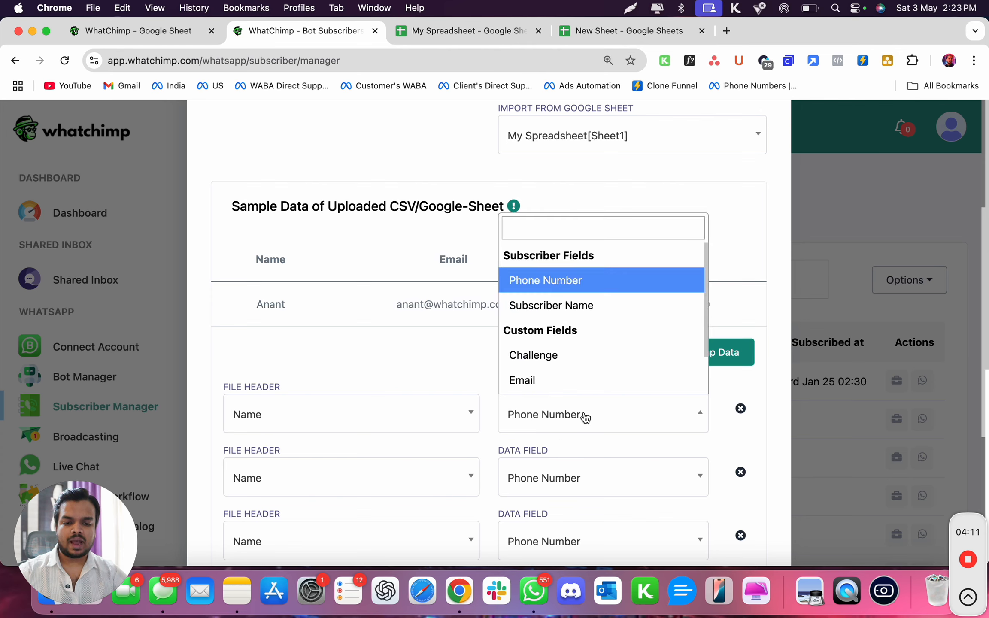
{"action": "left_click", "coordinate": [578, 306]}
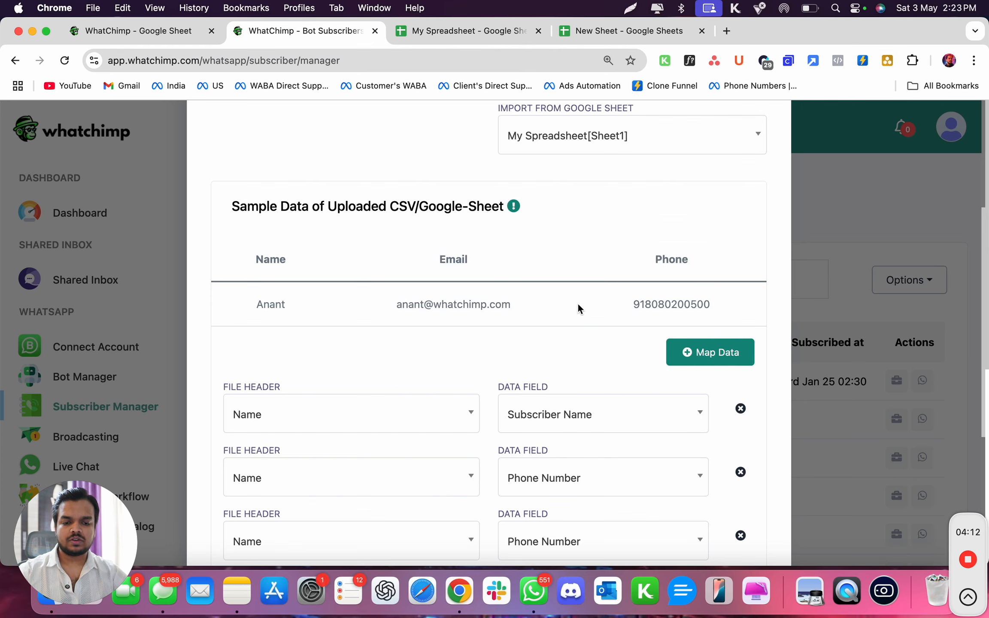
{"action": "left_click", "coordinate": [552, 480]}
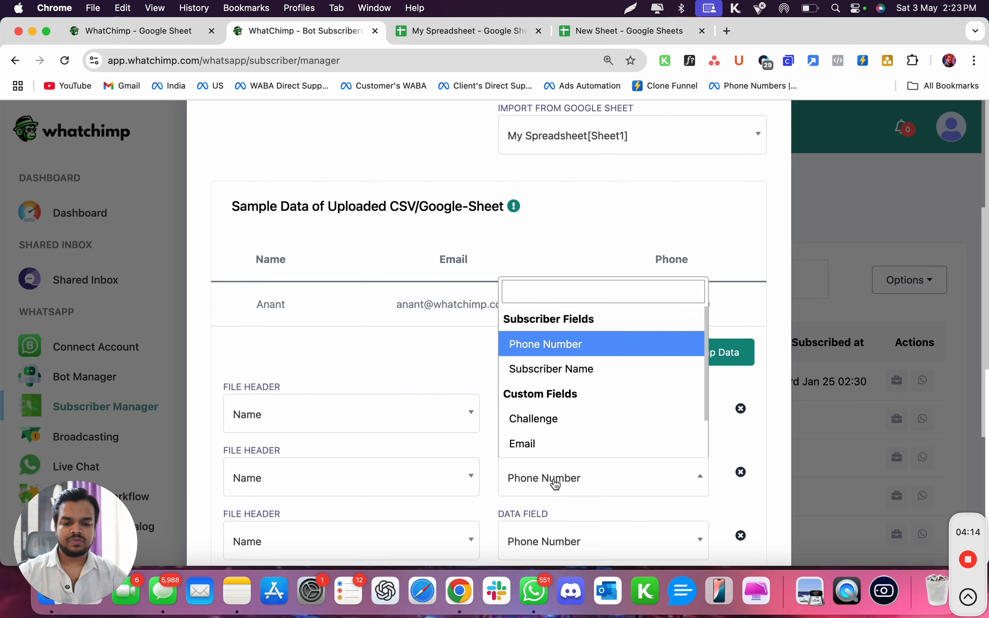
{"action": "left_click", "coordinate": [584, 346]}
{"action": "scroll", "coordinate": [584, 395], "scroll_direction": "down", "scroll_amount": 3}
{"action": "left_click", "coordinate": [584, 438]}
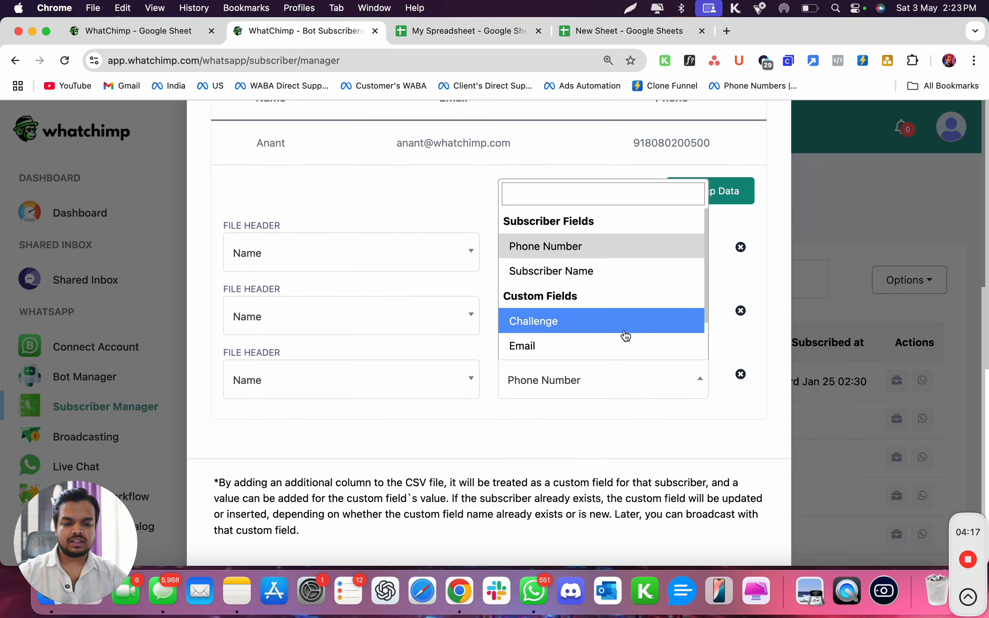
{"action": "left_click", "coordinate": [616, 345]}
Map the sheet's Phone header to the Phone Number field and its Email header to the Email field.
{"action": "left_click", "coordinate": [430, 319]}
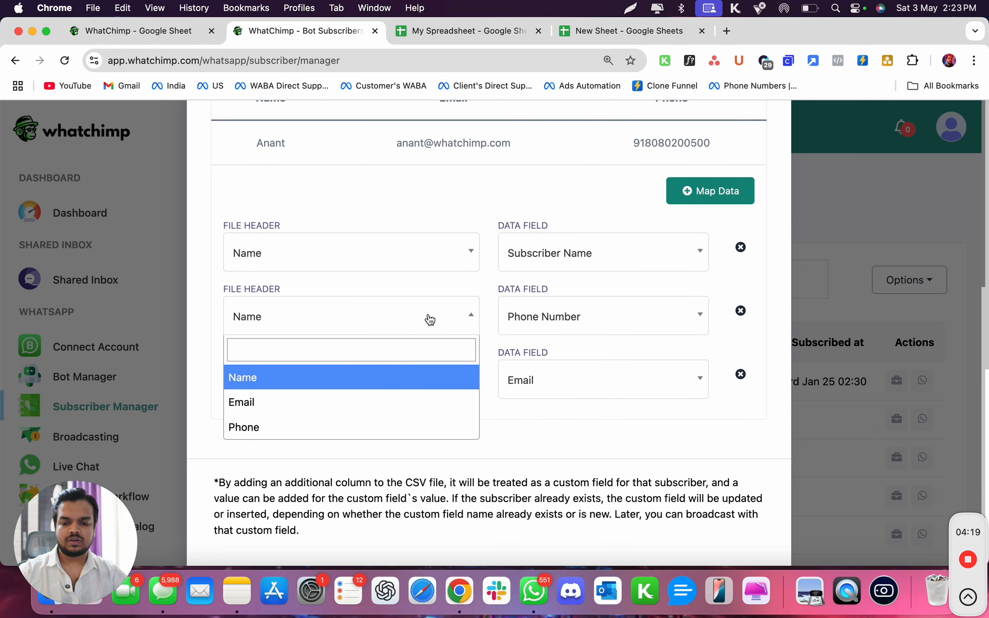
{"action": "left_click", "coordinate": [332, 426]}
{"action": "left_click", "coordinate": [360, 383]}
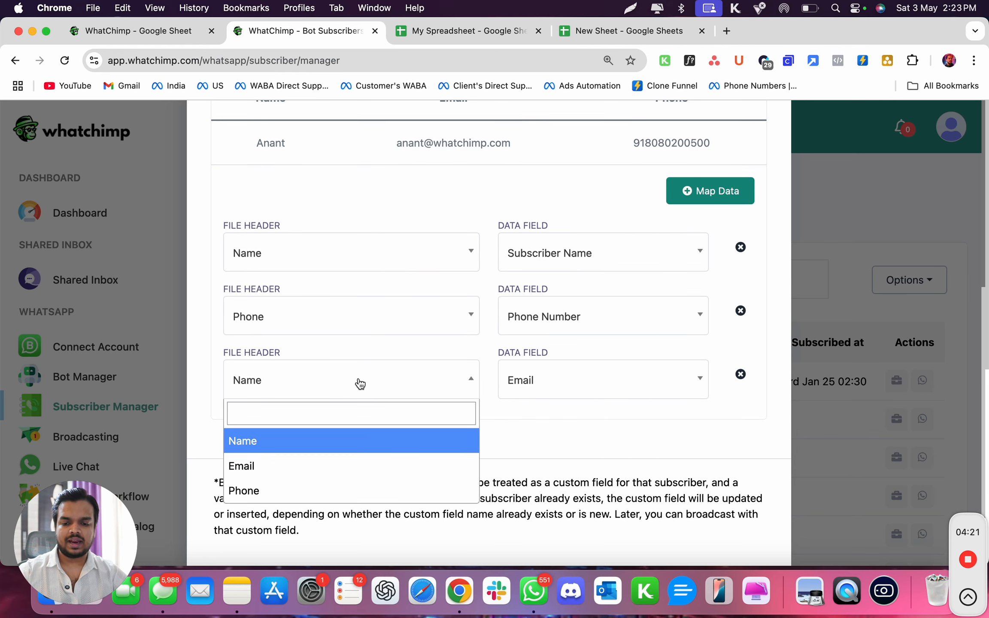
{"action": "left_click", "coordinate": [315, 470]}
{"action": "scroll", "coordinate": [384, 313], "scroll_direction": "up", "scroll_amount": 10}
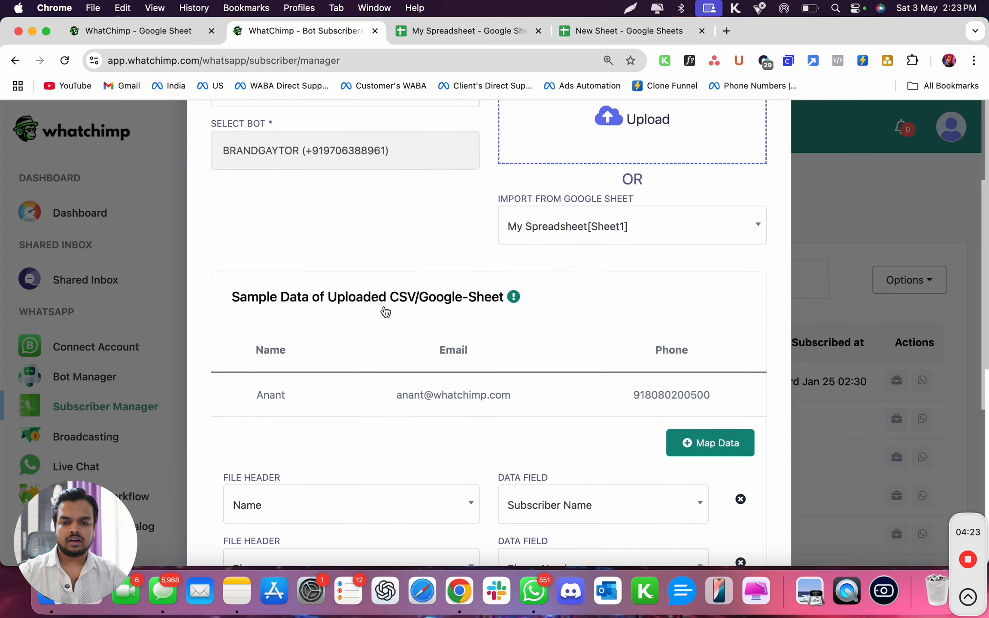
{"action": "left_click", "coordinate": [334, 188]}
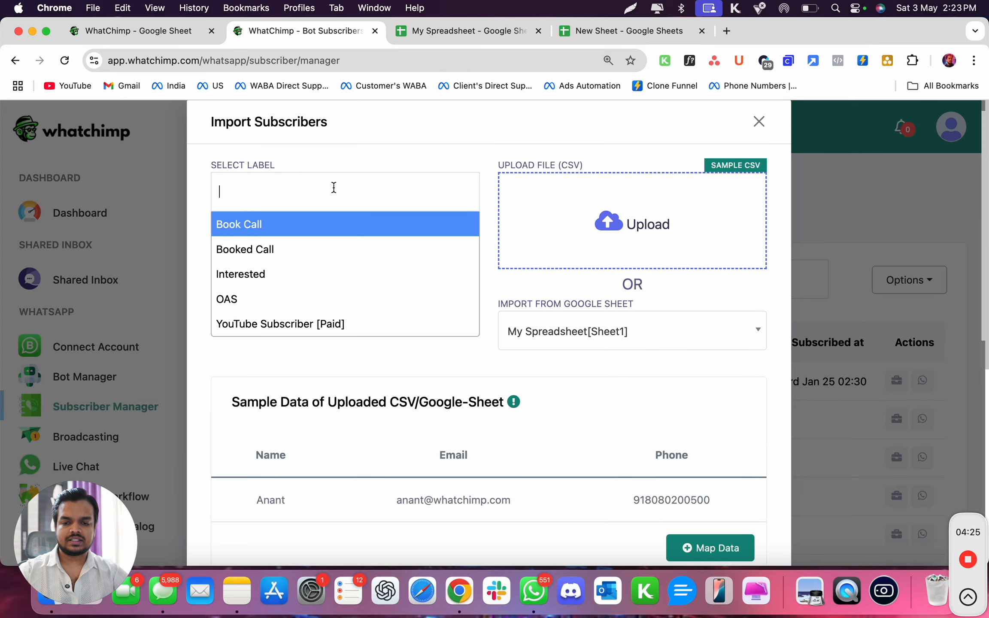
{"action": "type", "text": "Ana"}
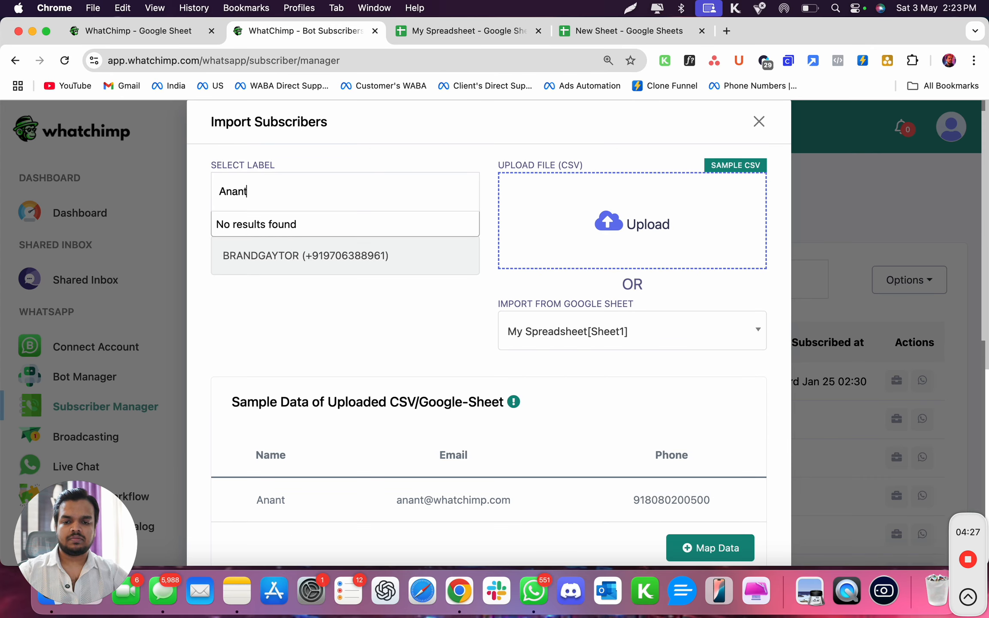
{"action": "type", "text": "nt"}
{"action": "key", "text": "super+a"}
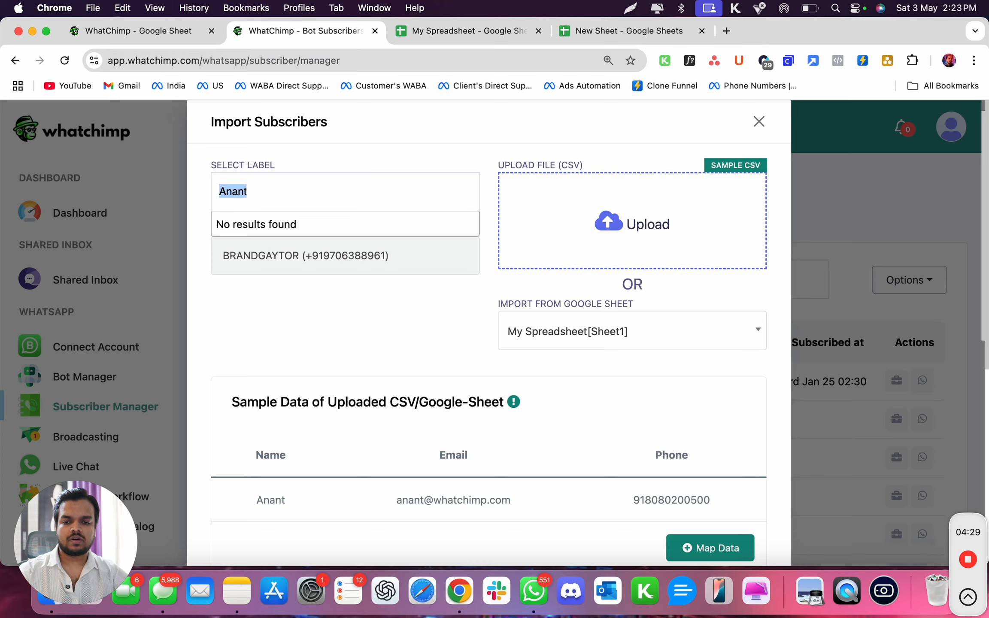
{"action": "key", "text": "BackSpace"}
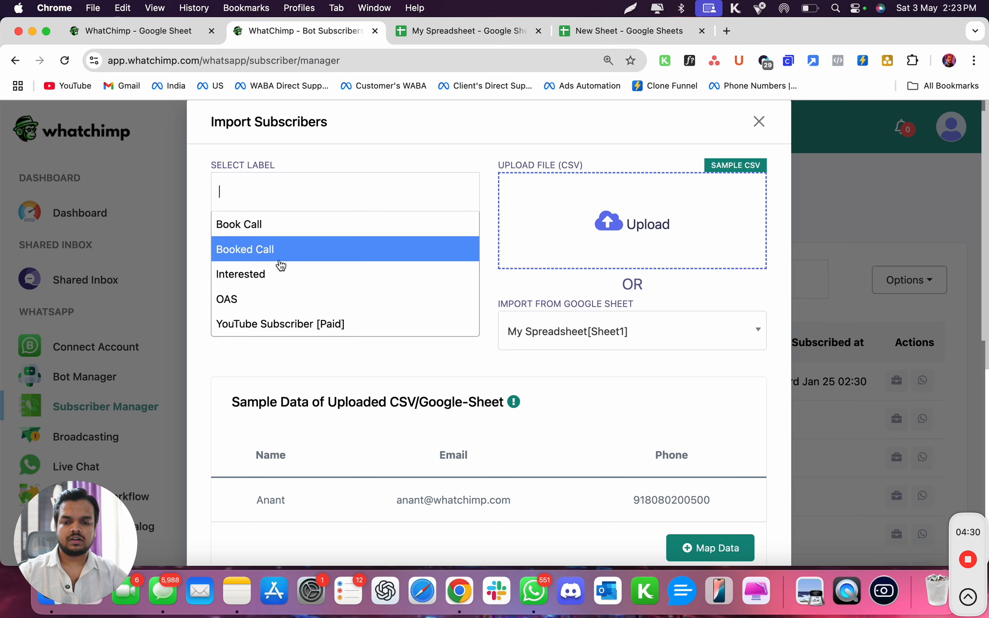
{"action": "left_click", "coordinate": [291, 349]}
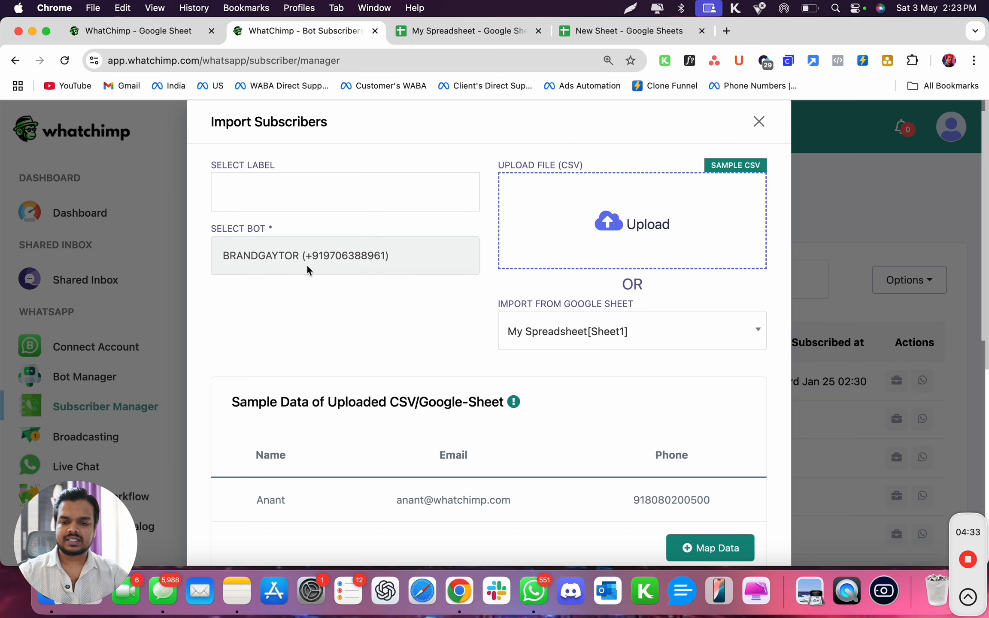
Confirm the subscriber import from the Google Sheet and check the imported contact's row in the subscriber list.
{"action": "left_click", "coordinate": [701, 545]}
{"action": "scroll", "coordinate": [677, 532], "scroll_direction": "down", "scroll_amount": 10}
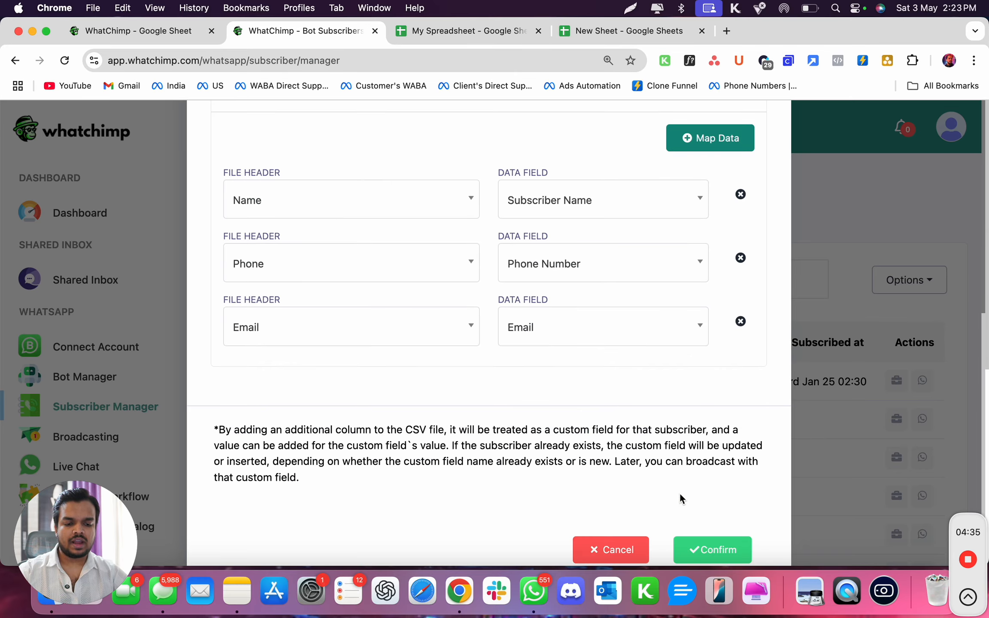
{"action": "left_click", "coordinate": [714, 551]}
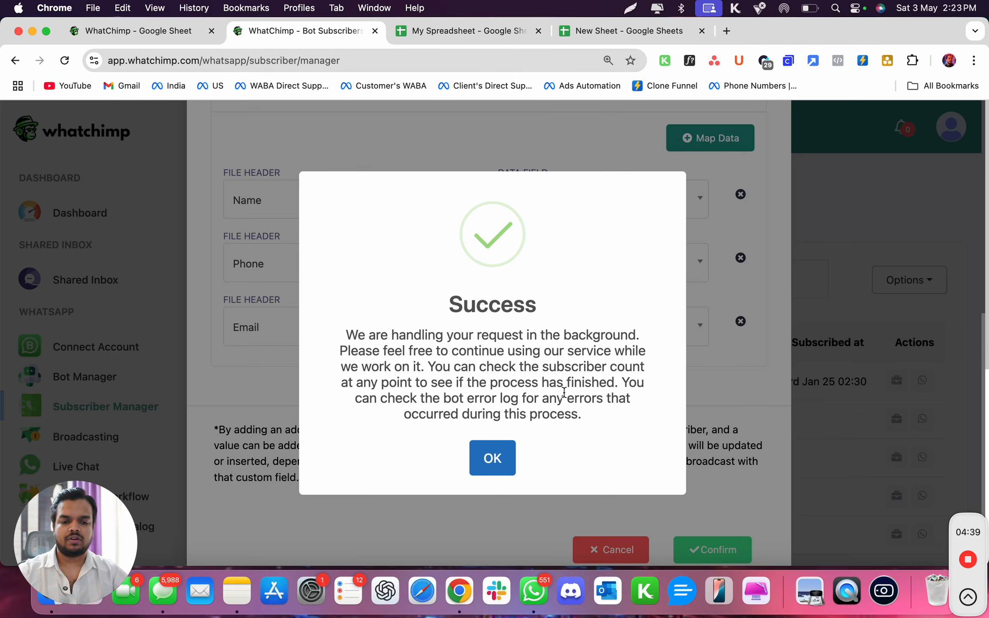
{"action": "left_click", "coordinate": [489, 456]}
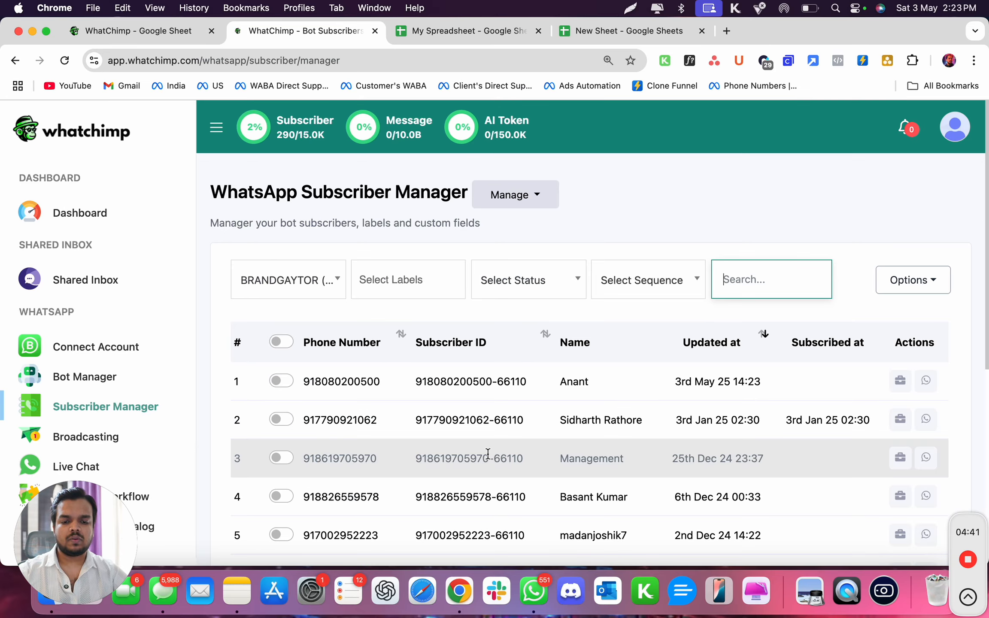
{"action": "scroll", "coordinate": [488, 454], "scroll_direction": "down", "scroll_amount": 1}
{"action": "left_click_drag", "start_coordinate": [391, 348], "coordinate": [701, 343]}
{"action": "scroll", "coordinate": [701, 344], "scroll_direction": "up", "scroll_amount": 1}
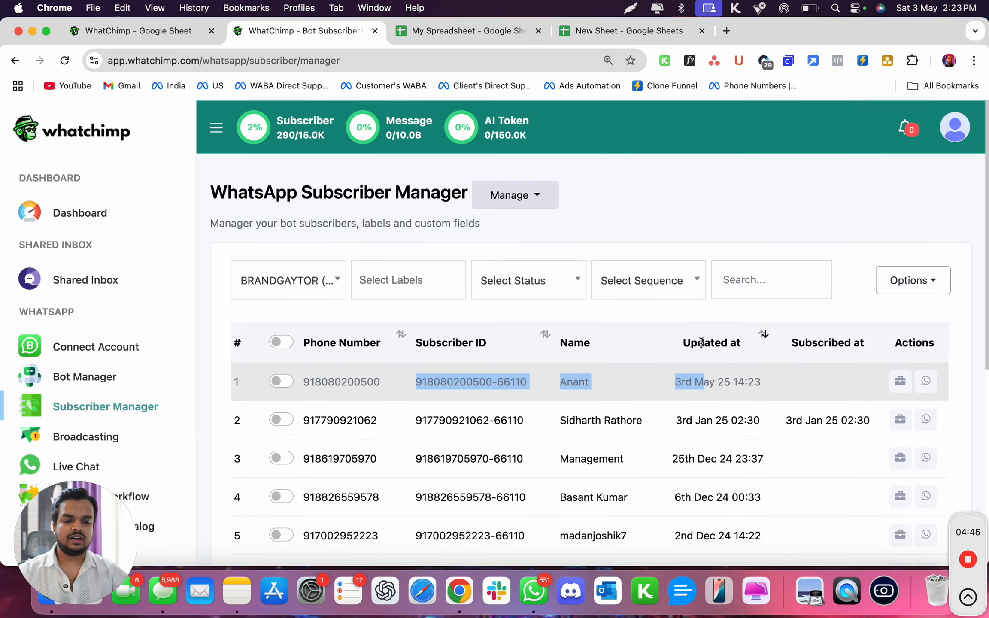